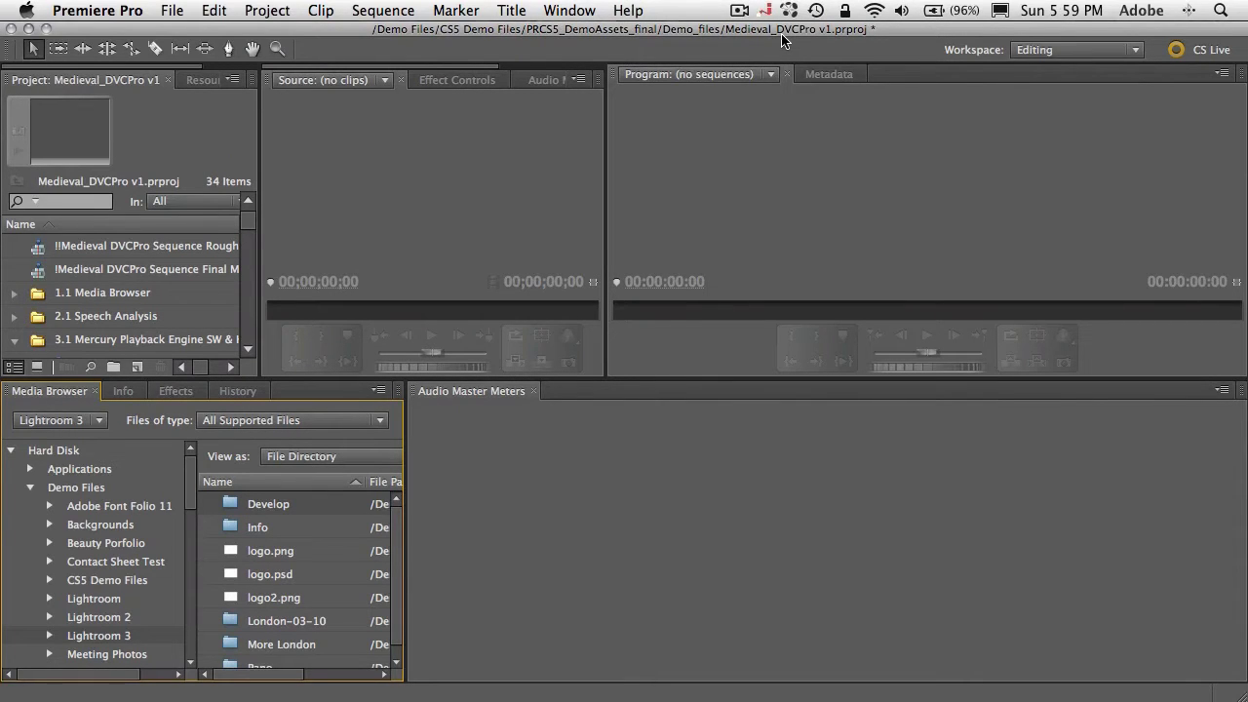
# - Open DSC_2551.AVI from the More London folder in the Source monitor
pyautogui.doubleClick(235, 645)
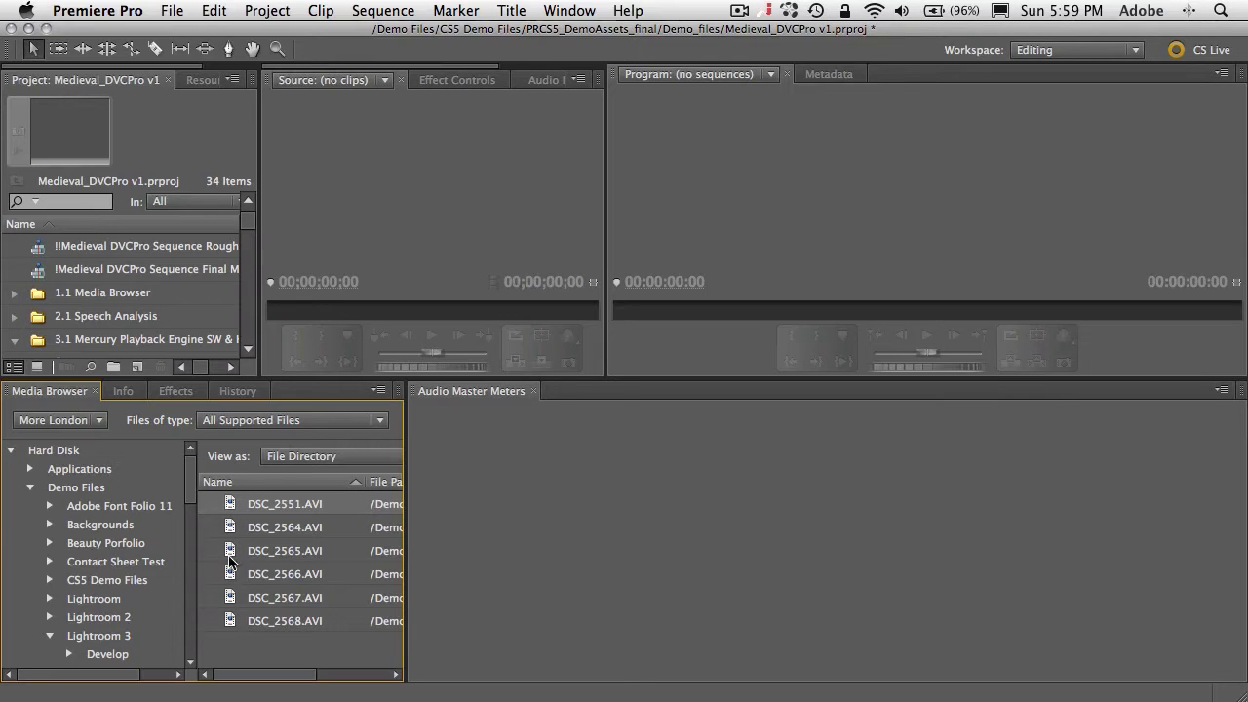
pyautogui.doubleClick(231, 508)
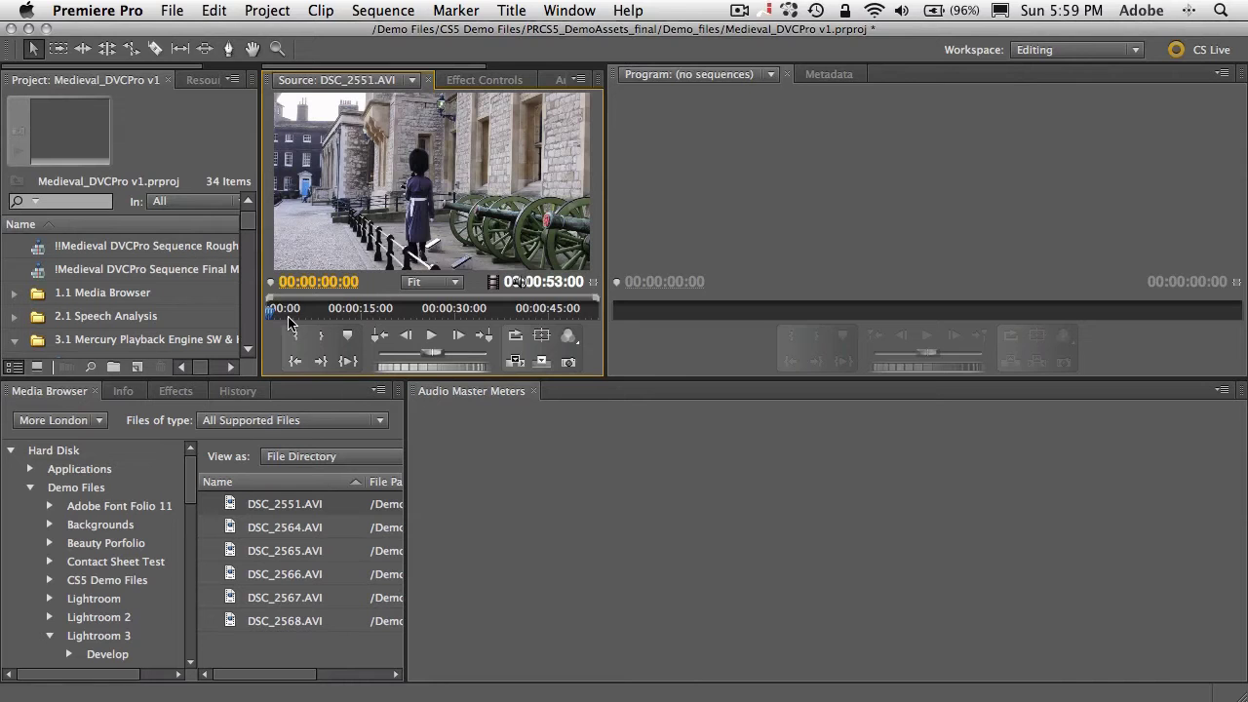
# - Scrub through the guard clip, then import DSC_2551.AVI into the 1.1 Media Browser bin
pyautogui.moveTo(270, 312); pyautogui.dragTo(342, 317)
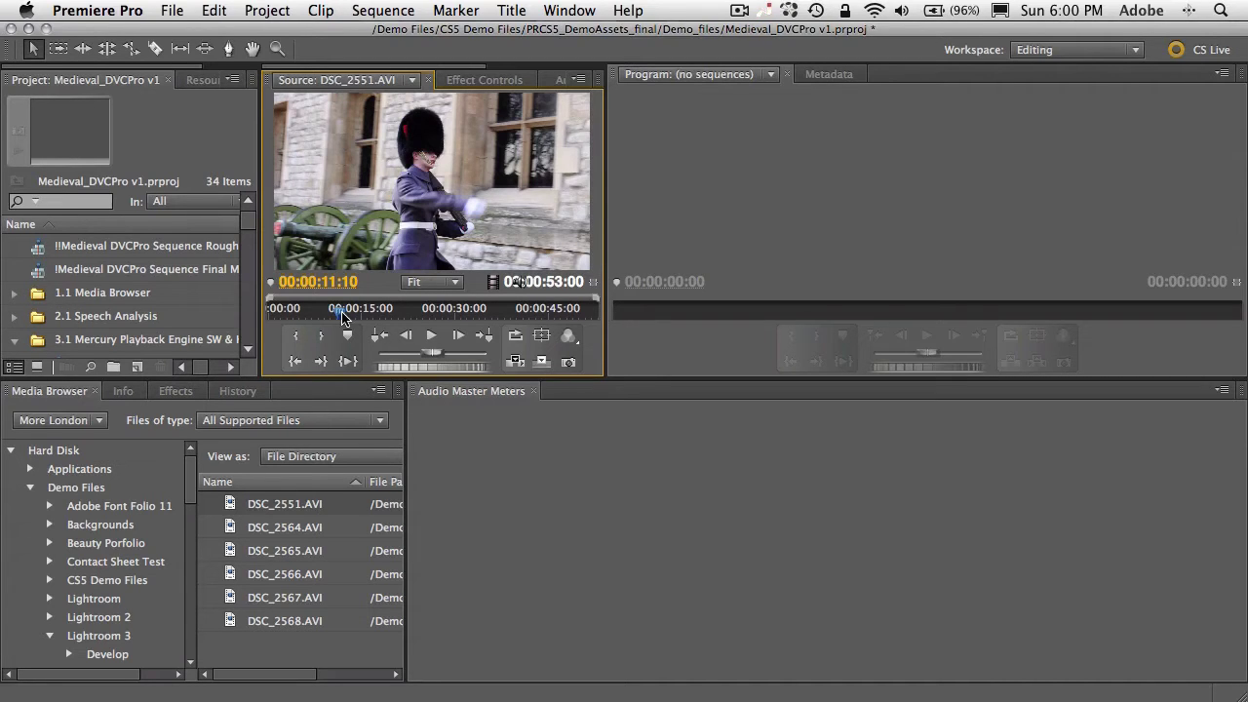
pyautogui.moveTo(341, 317); pyautogui.dragTo(298, 317)
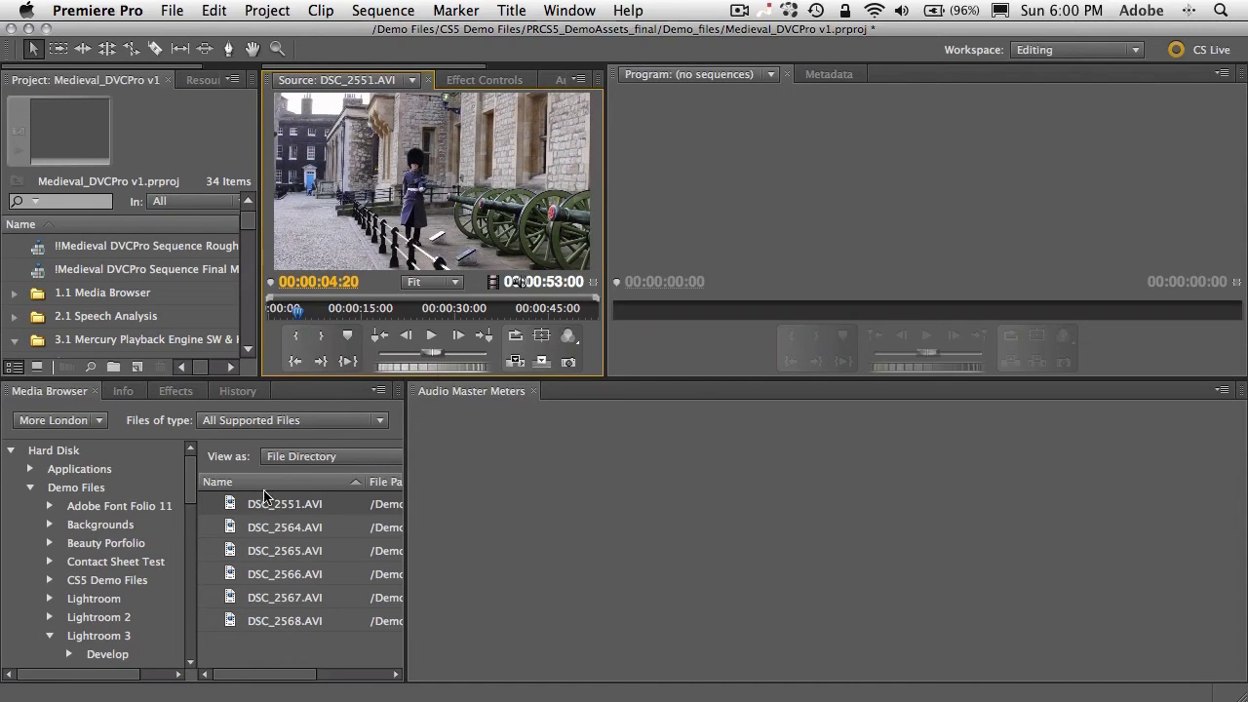
pyautogui.moveTo(235, 505); pyautogui.dragTo(132, 295)
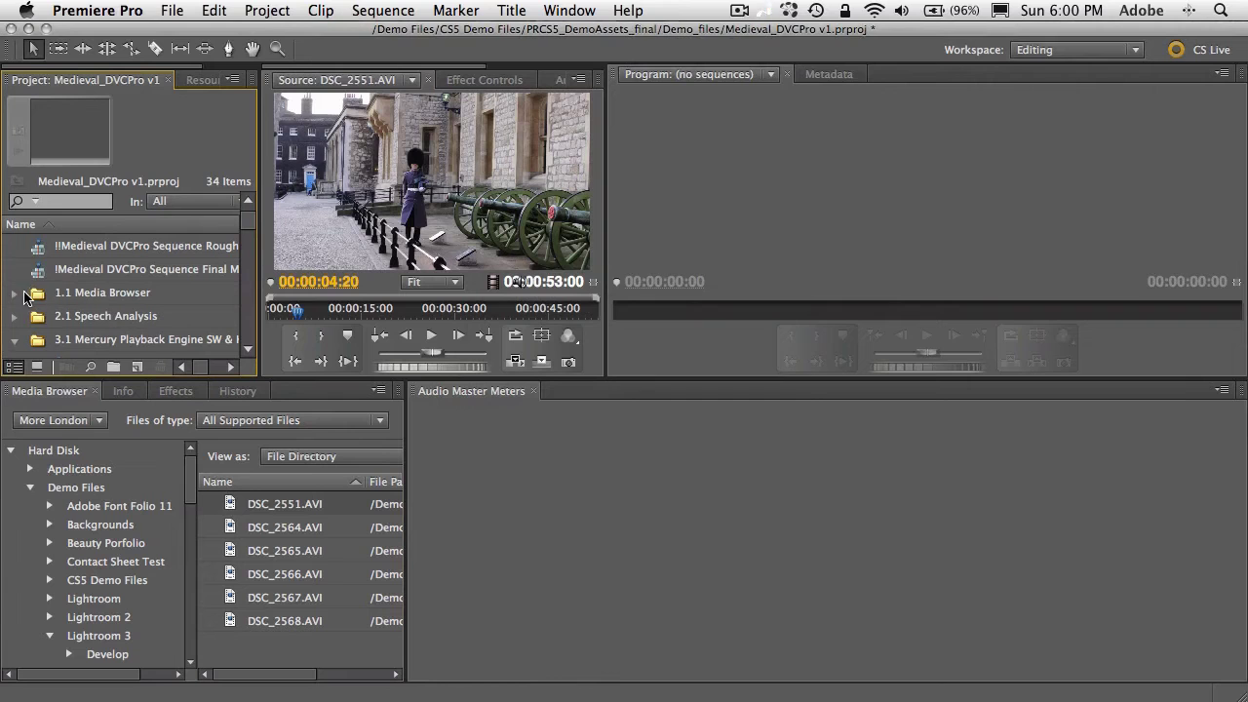
# - Expand the 1.1 Media Browser bin and select the imported DSC_2551.AVI clip
pyautogui.click(14, 294)
pyautogui.click(80, 321)
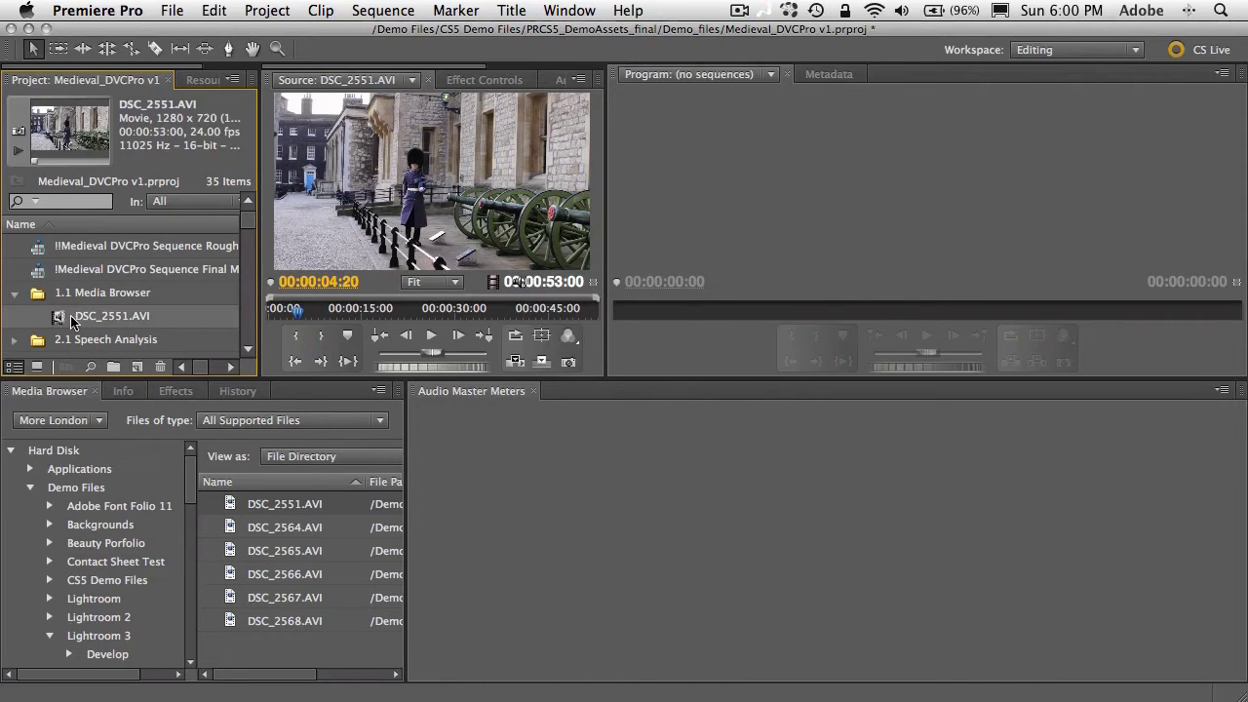
pyautogui.click(180, 6)
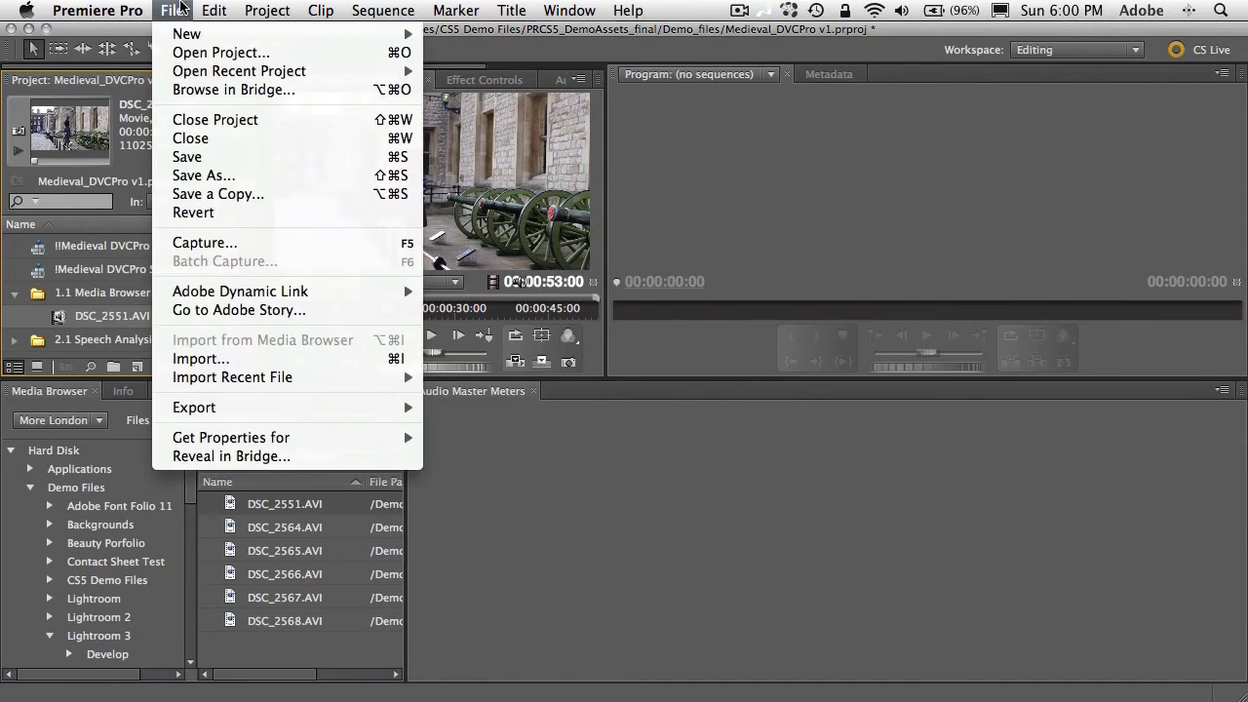
pyautogui.click(180, 6)
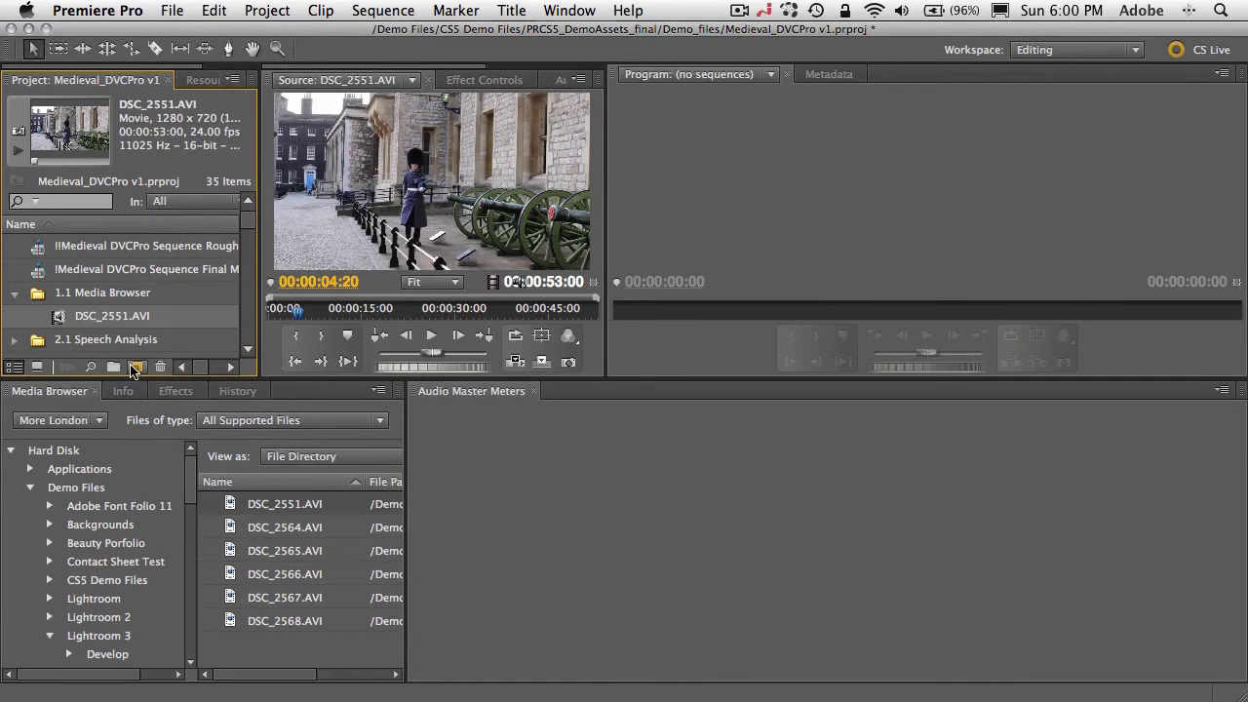
# - Browse the Digital SLR 720p sequence presets, then cancel without creating a sequence
pyautogui.click(135, 367)
pyautogui.click(234, 385)
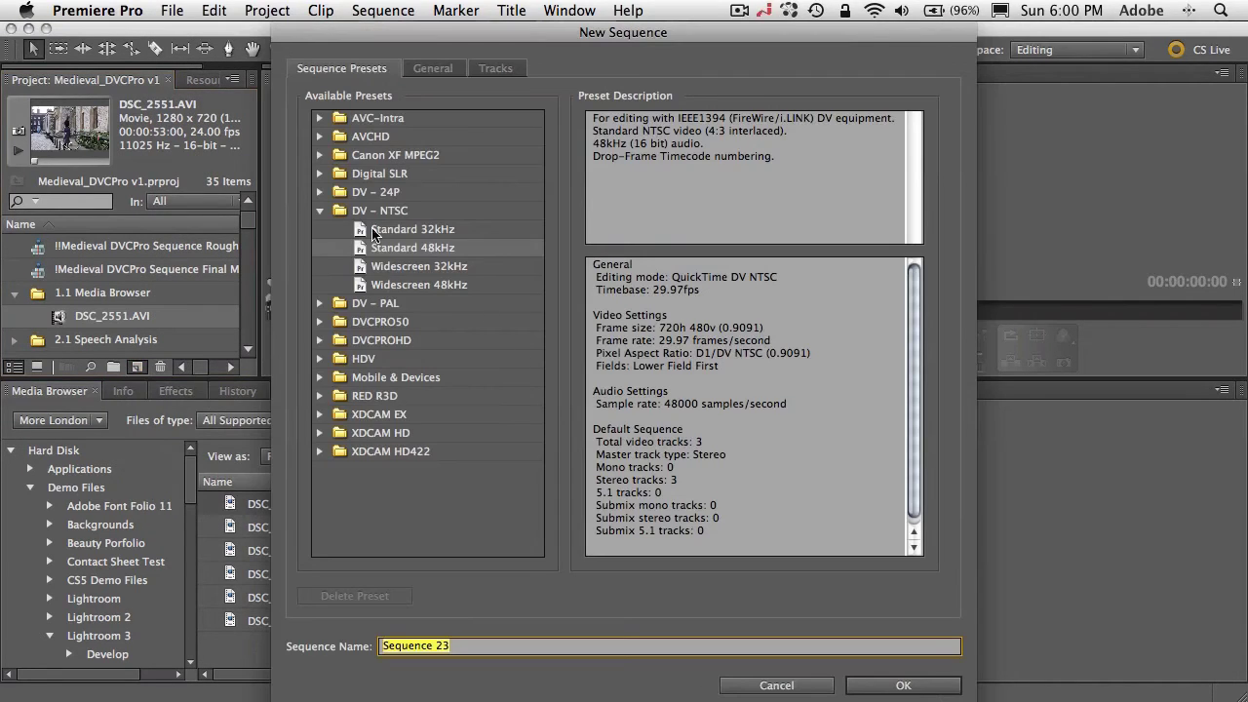
pyautogui.click(320, 211)
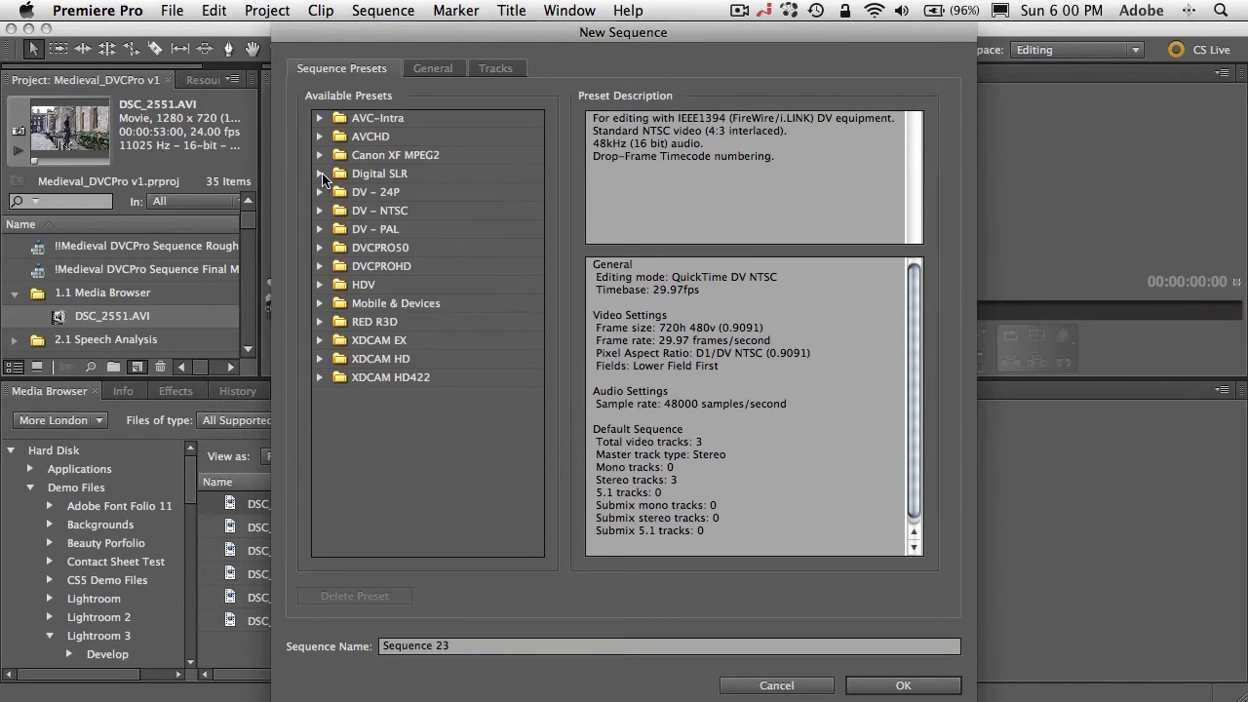
pyautogui.click(320, 173)
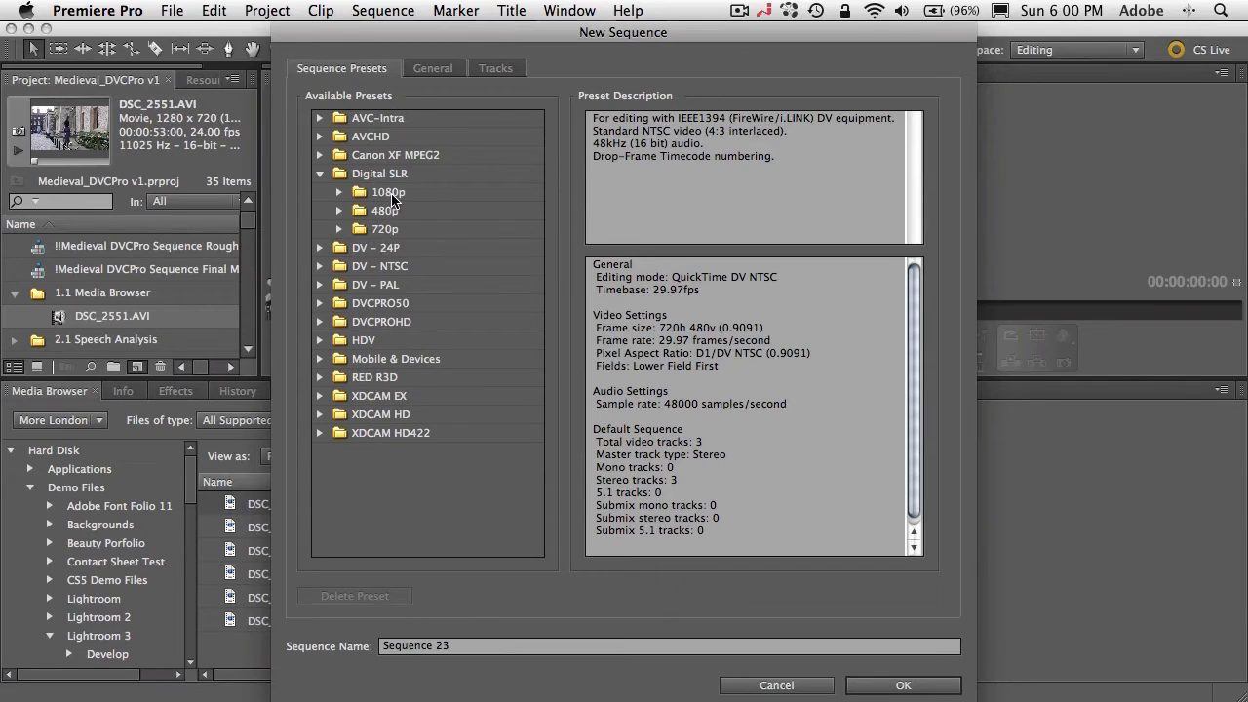
pyautogui.click(339, 230)
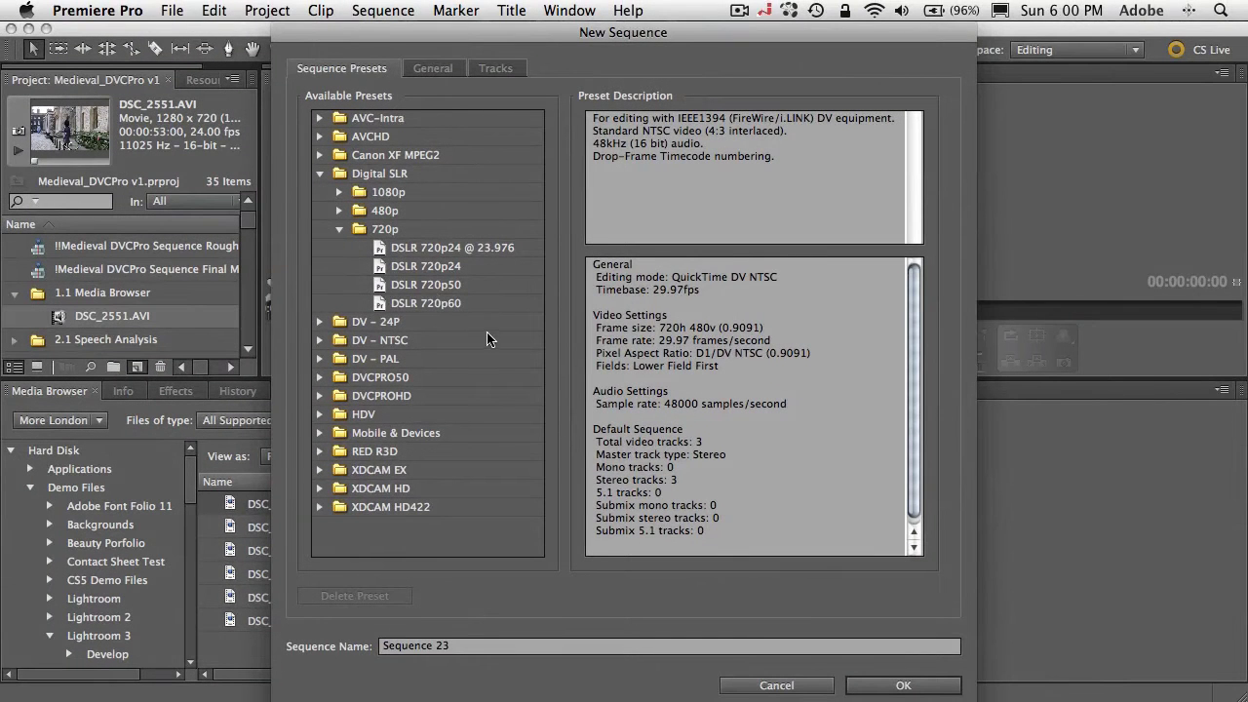
pyautogui.click(792, 686)
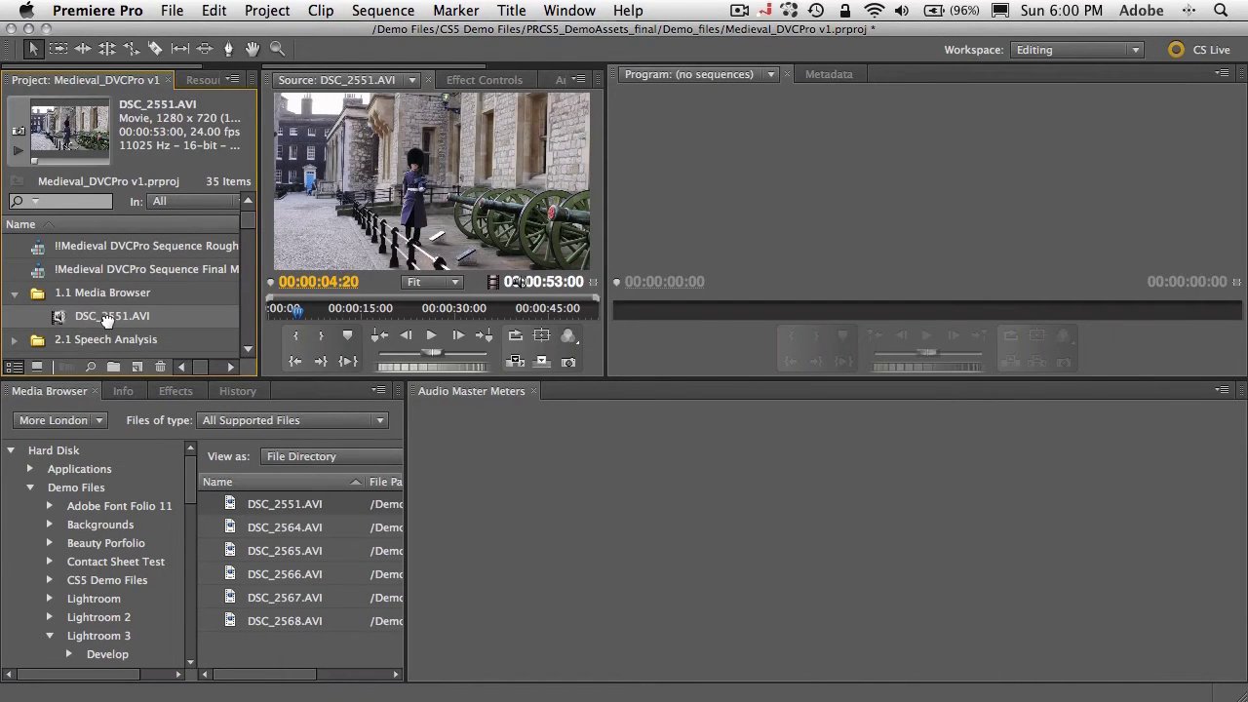
# - Create a new 24 fps sequence from DSC_2551.AVI
pyautogui.scroll(-2, 130, 341)
pyautogui.scroll(-5, 130, 353)
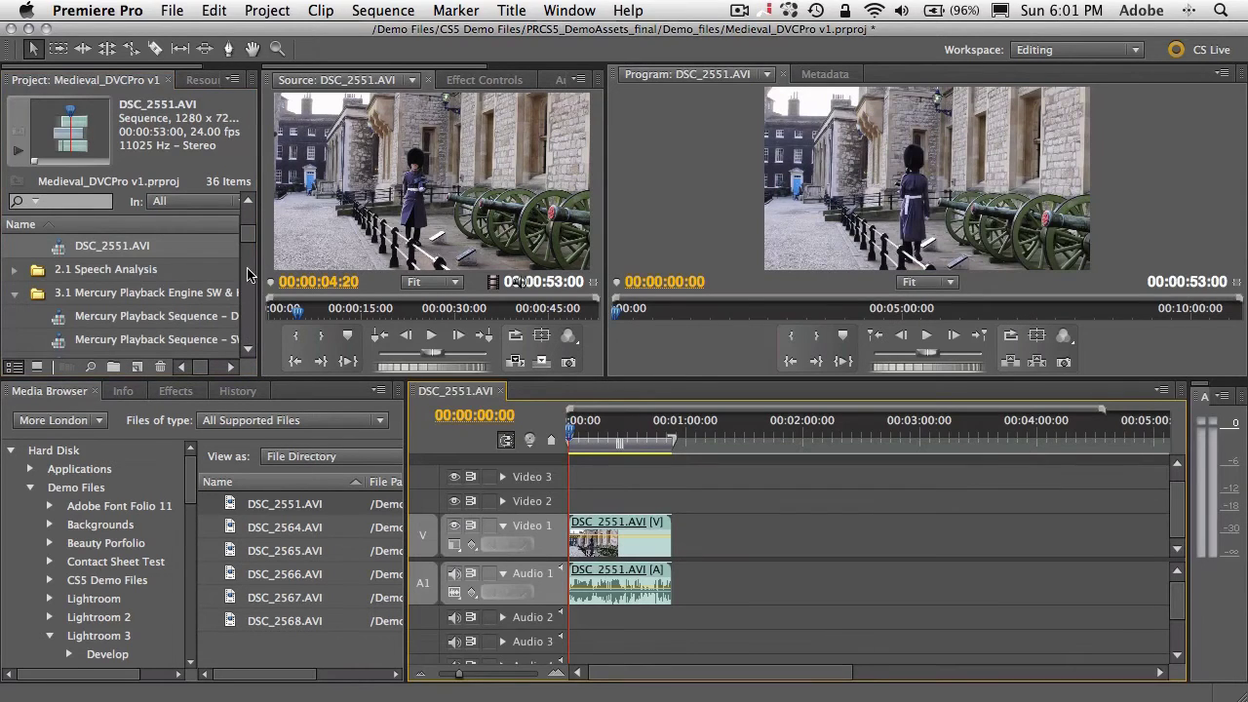
pyautogui.click(247, 227)
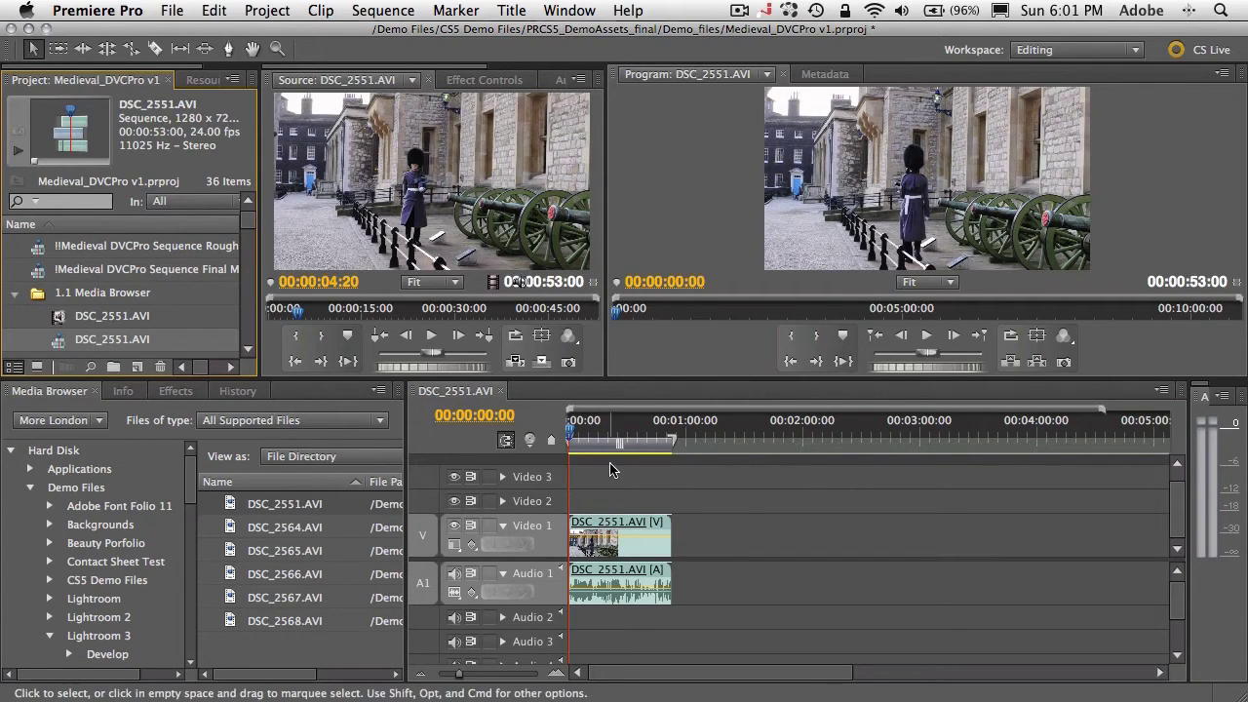
# - Rewind the sequence to about three seconds, play it, then stop playback
pyautogui.click(612, 431)
pyautogui.moveTo(612, 436); pyautogui.dragTo(576, 436)
pyautogui.press('space')
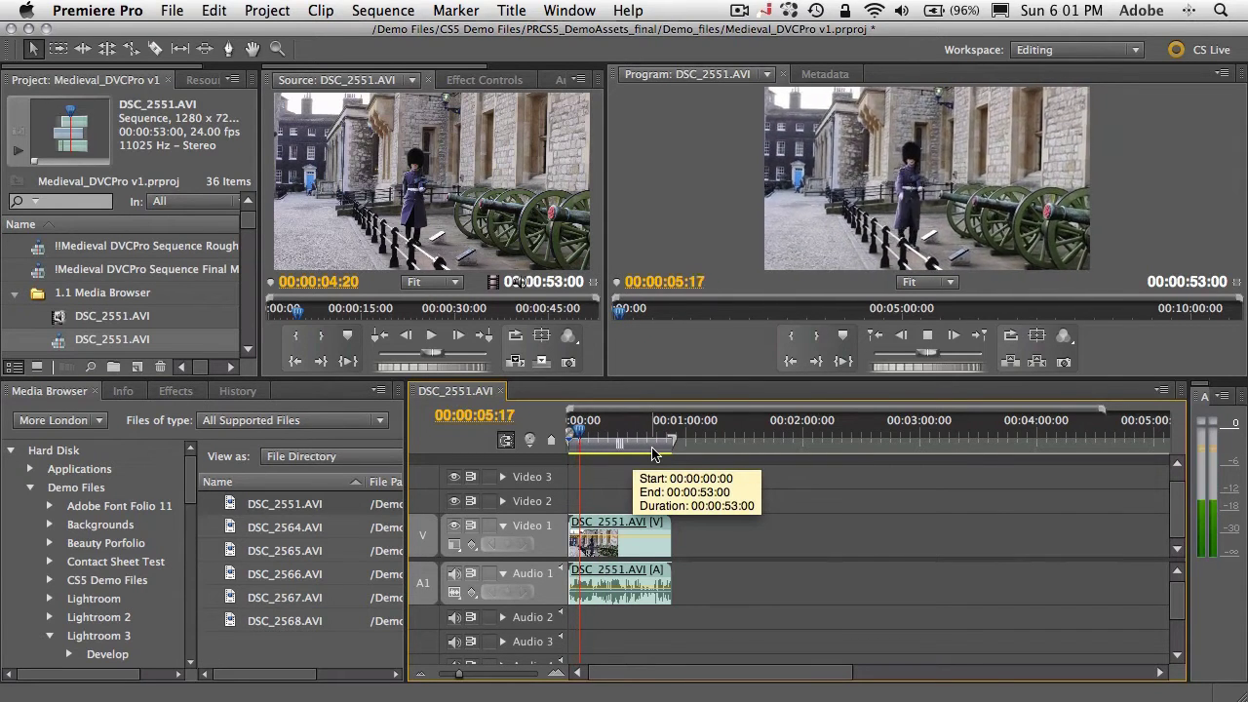
pyautogui.press('space')
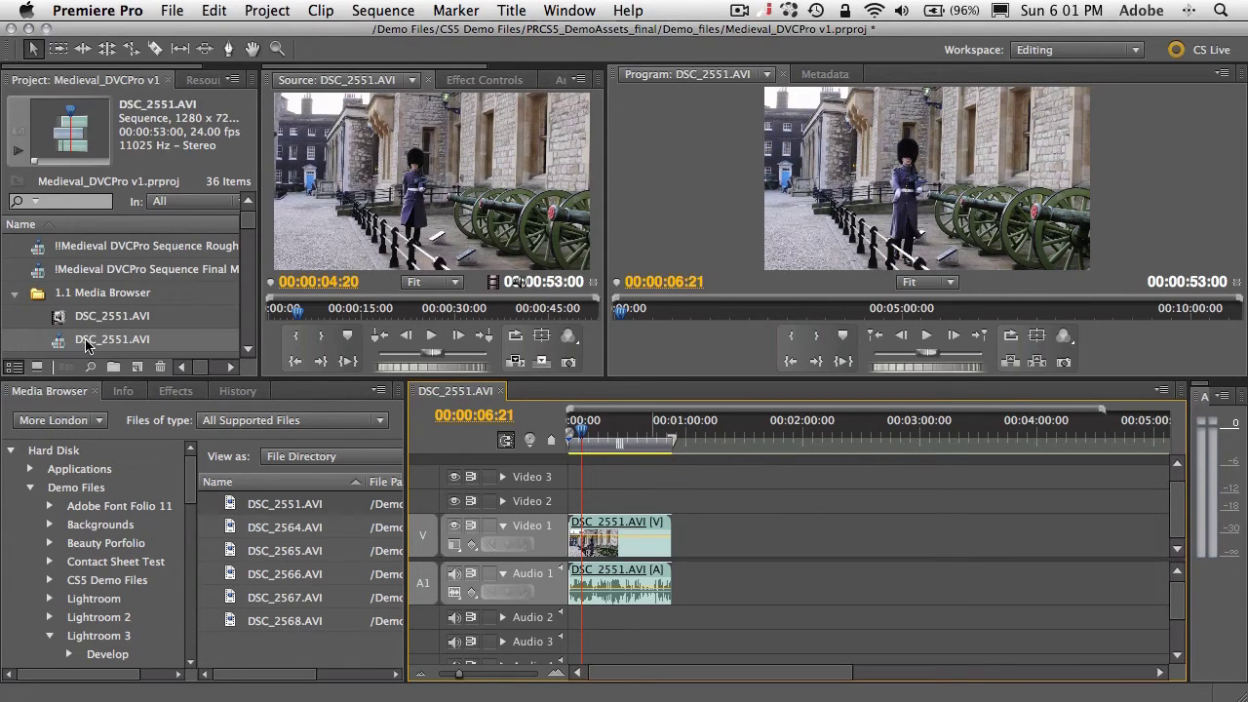
# - From Tapeless Formats > Canon, append MVI_0579.MOV after DSC_2551.AVI on Video 1
pyautogui.click(248, 232)
pyautogui.moveTo(249, 232); pyautogui.dragTo(207, 293)
pyautogui.click(14, 293)
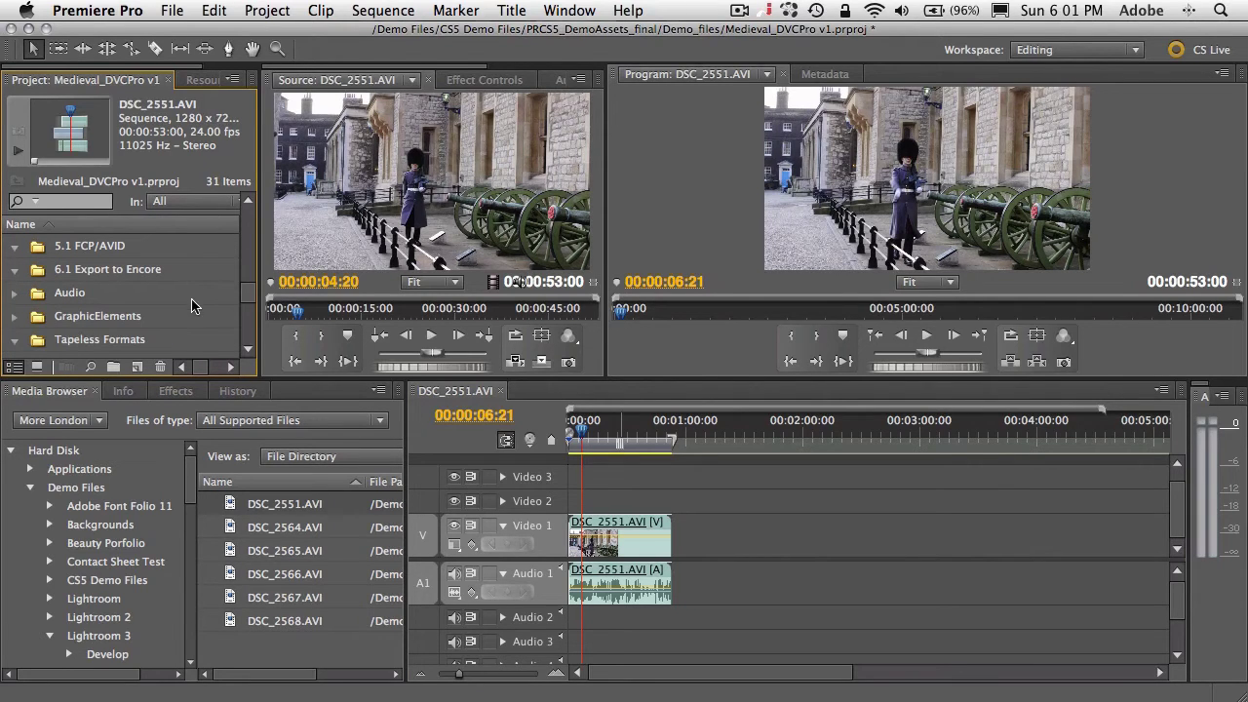
pyautogui.moveTo(244, 305); pyautogui.dragTo(245, 318)
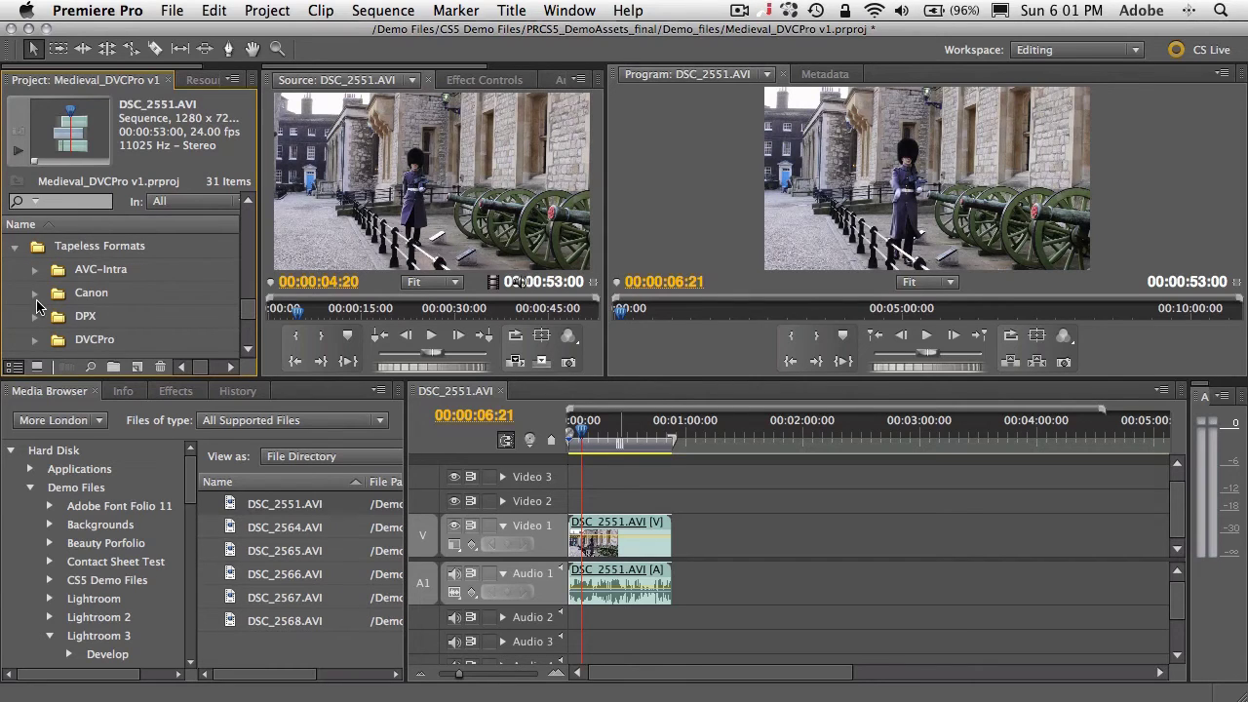
pyautogui.click(36, 293)
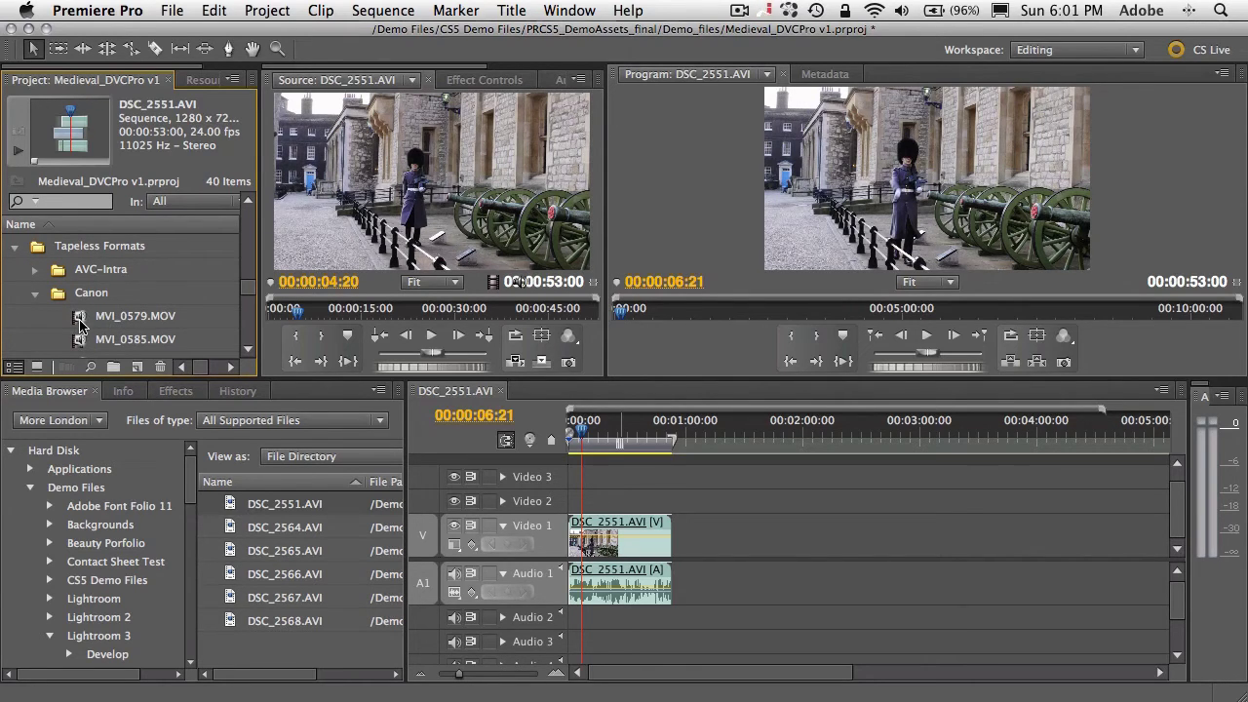
pyautogui.moveTo(80, 325); pyautogui.dragTo(686, 532)
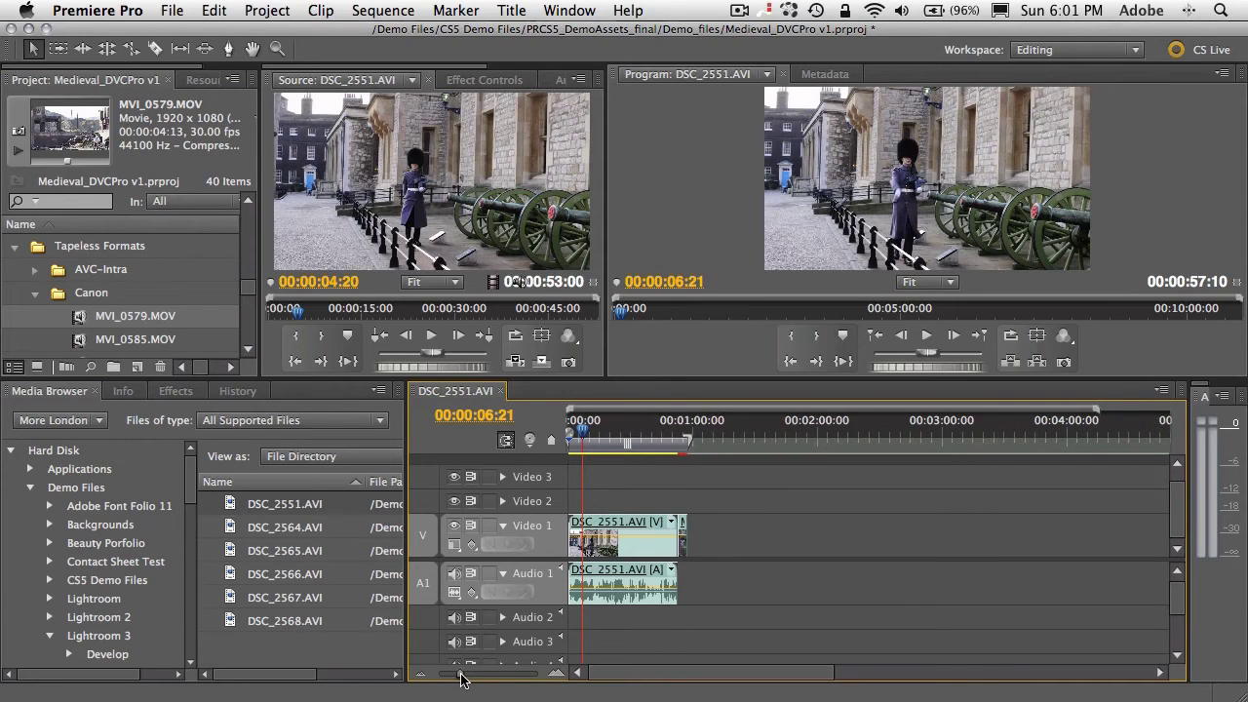
# - Apply Scale to Frame Size to MVI_0579.MOV at 00:00:55:00, then scrub back before the cut
pyautogui.moveTo(463, 680); pyautogui.dragTo(472, 680)
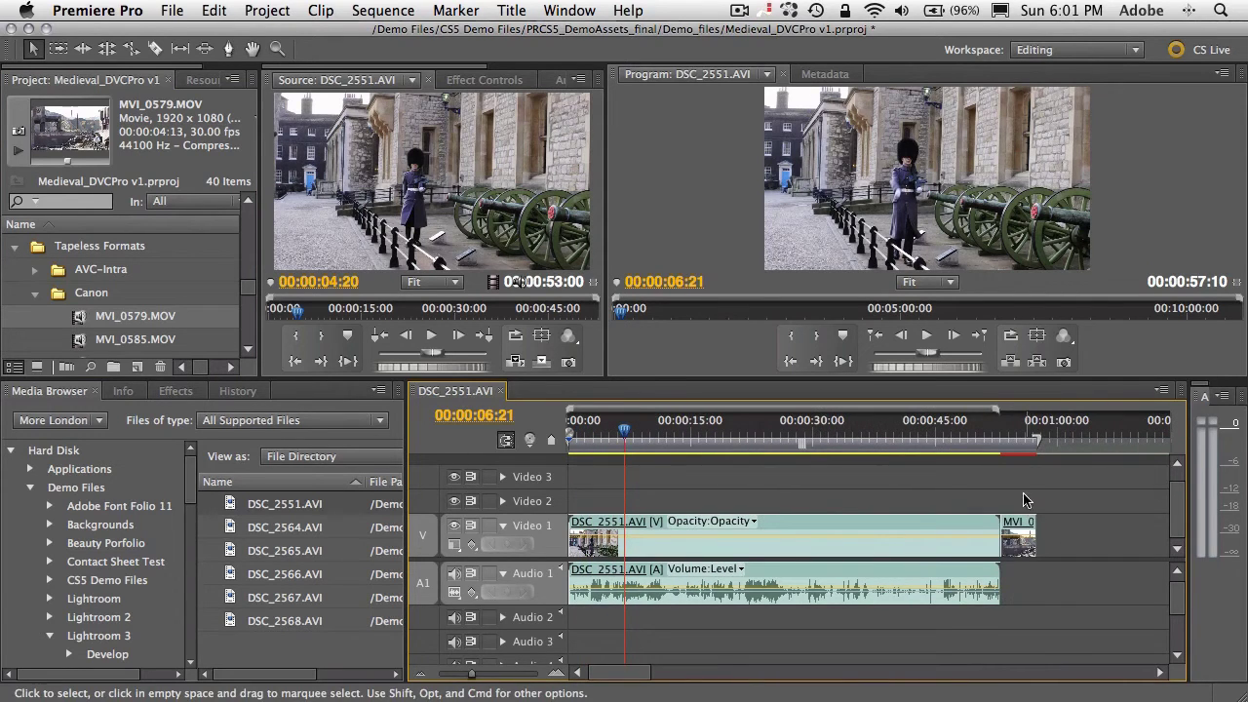
pyautogui.click(1018, 450)
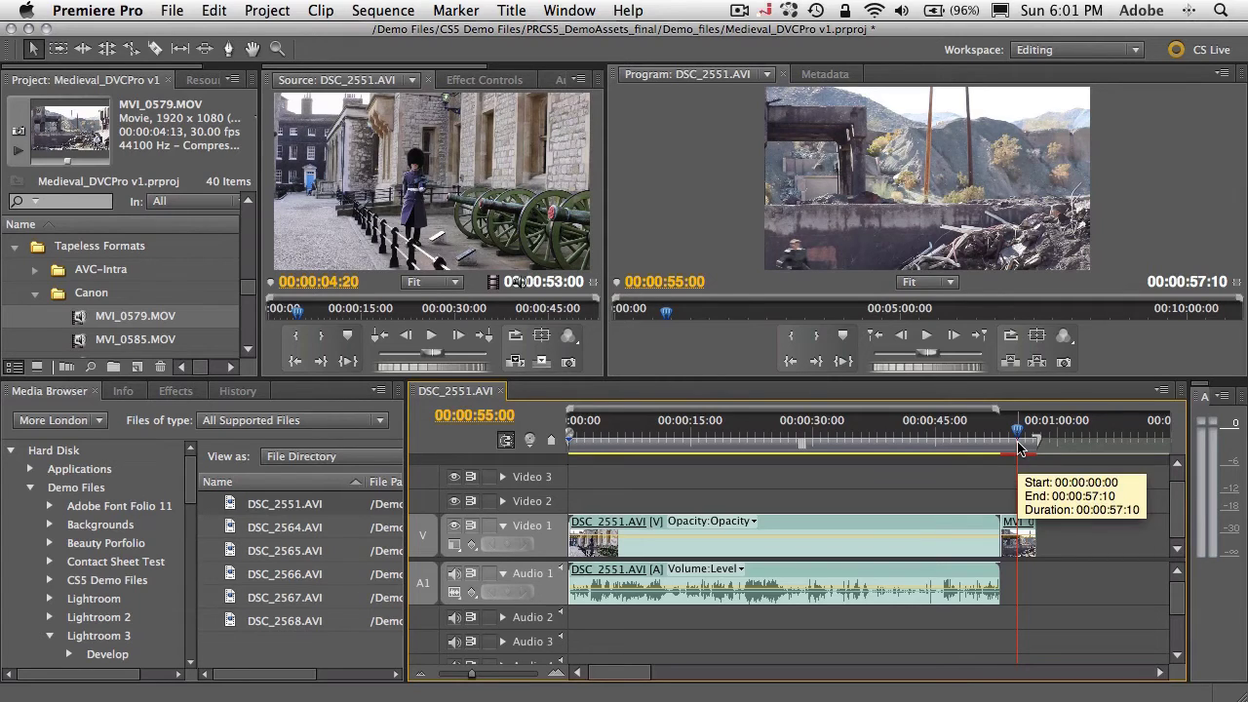
pyautogui.rightClick(1029, 527)
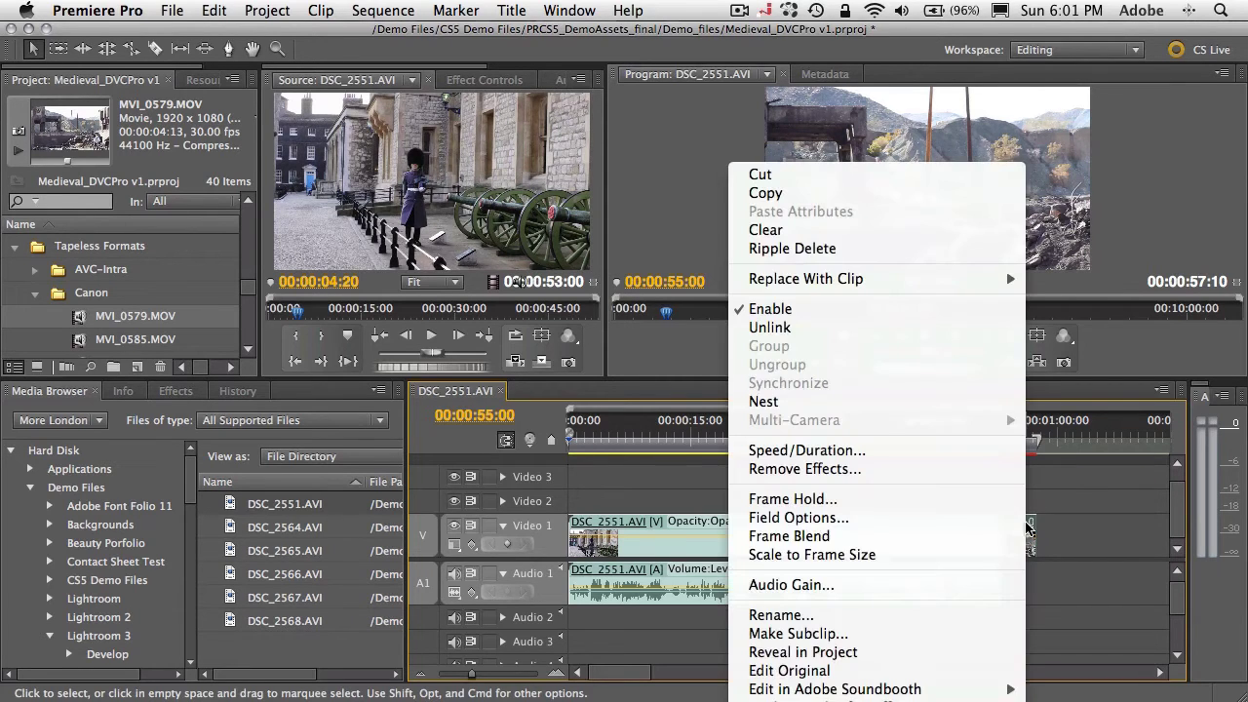
pyautogui.click(965, 554)
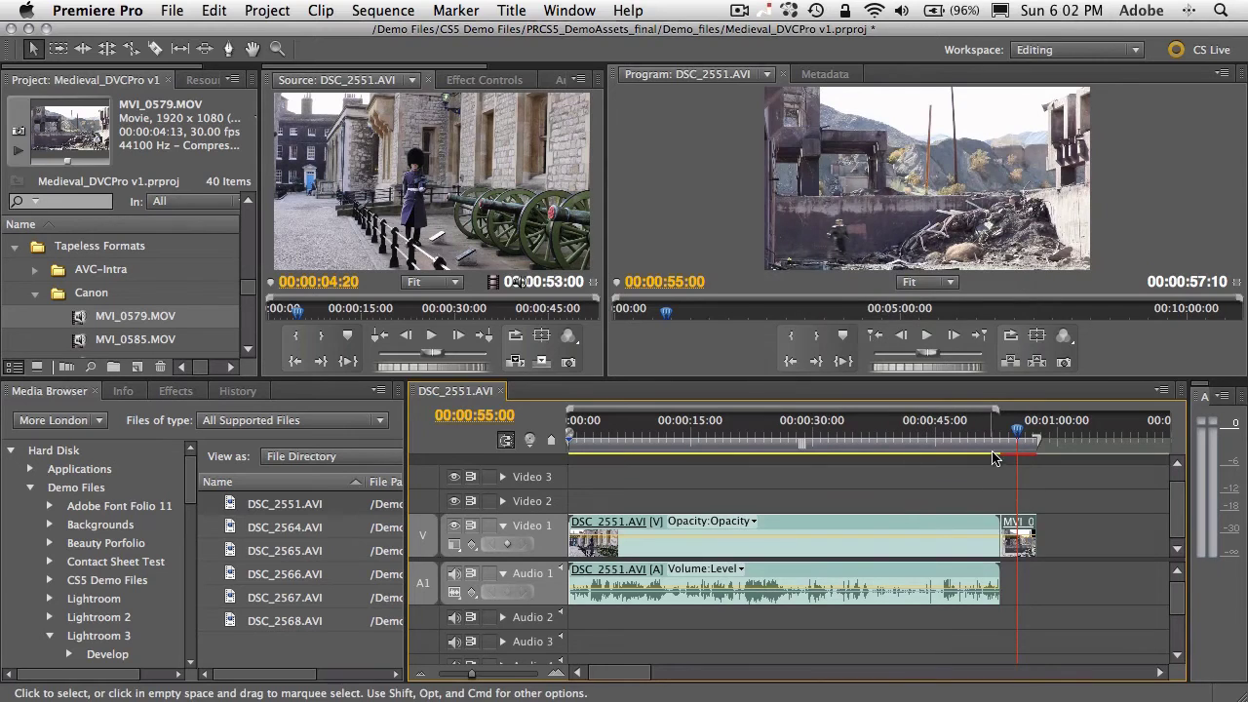
pyautogui.moveTo(1018, 436); pyautogui.dragTo(989, 436)
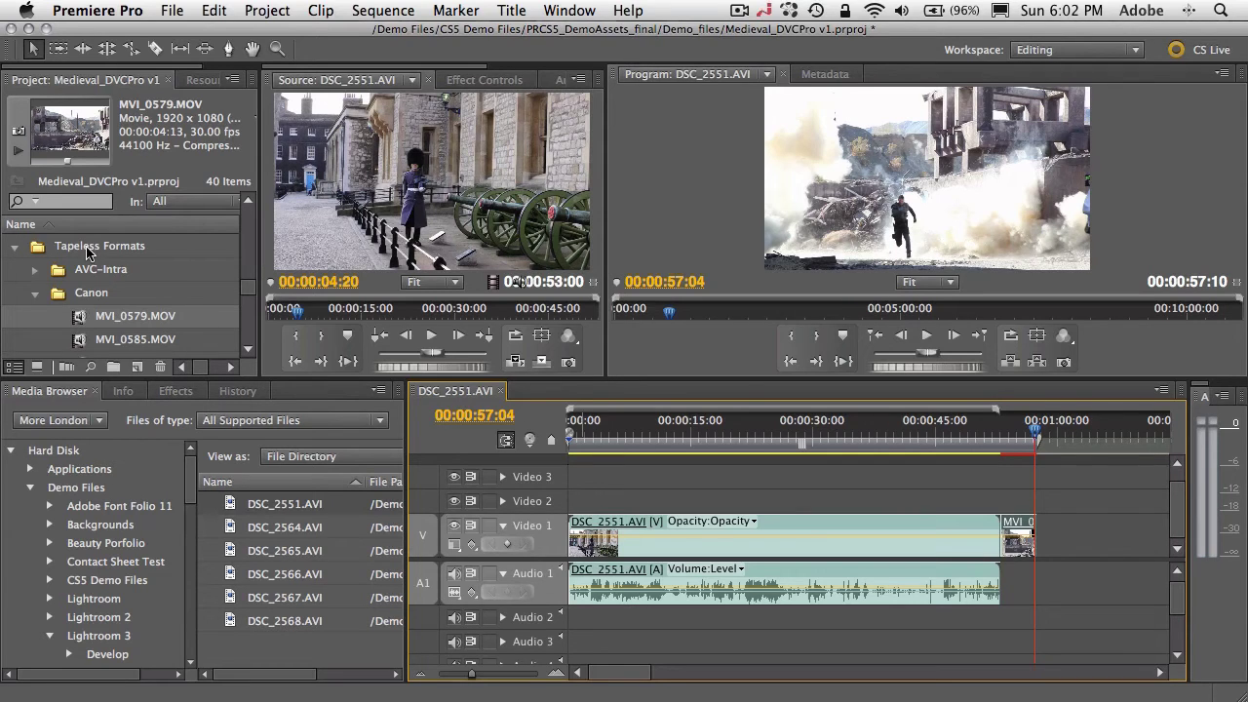
# - Widen the Project panel and open the Mercury Playback Sequence – SW-5 Layers
pyautogui.moveTo(250, 290); pyautogui.dragTo(249, 226)
pyautogui.click(247, 349)
pyautogui.click(247, 349)
pyautogui.click(248, 349)
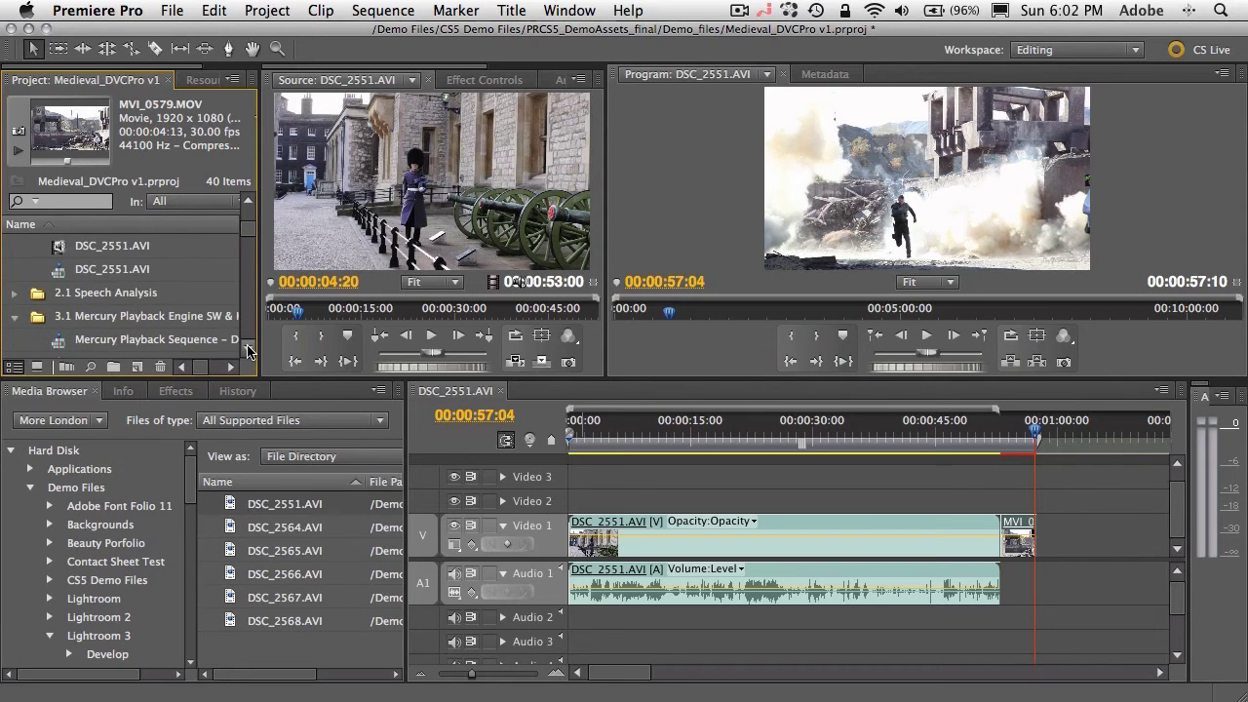
pyautogui.click(248, 350)
pyautogui.click(247, 350)
pyautogui.click(248, 349)
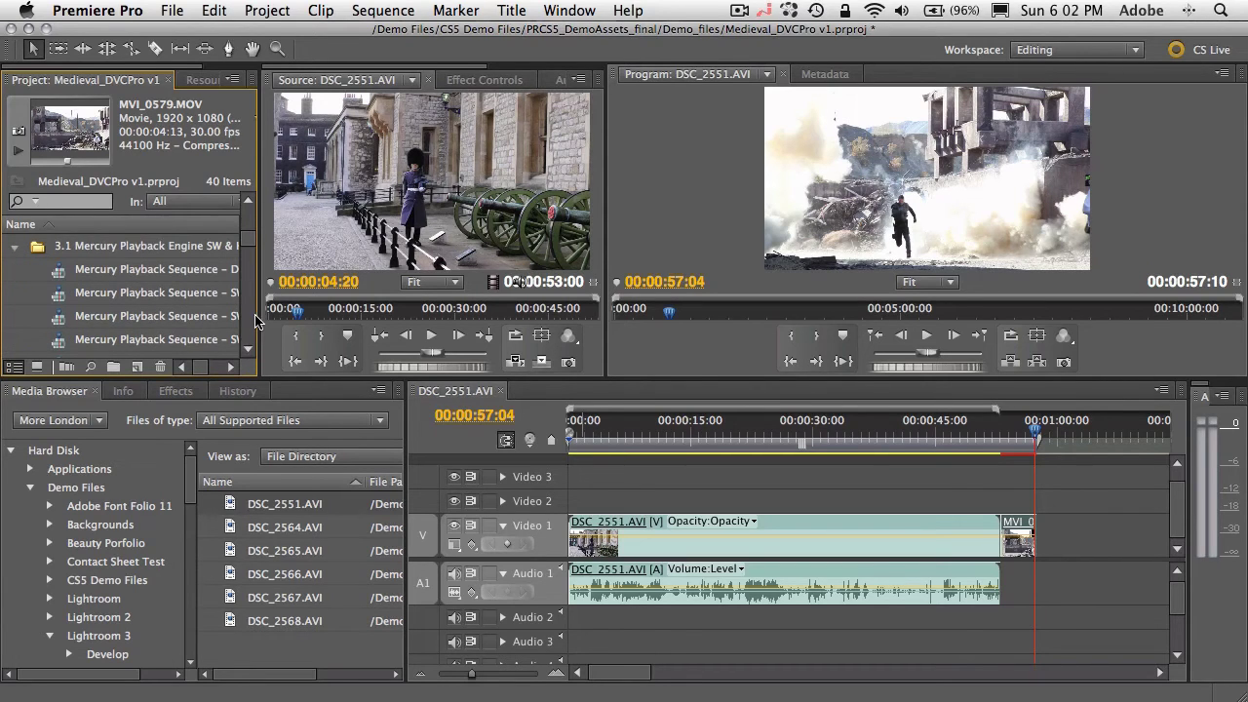
pyautogui.moveTo(259, 315); pyautogui.dragTo(324, 335)
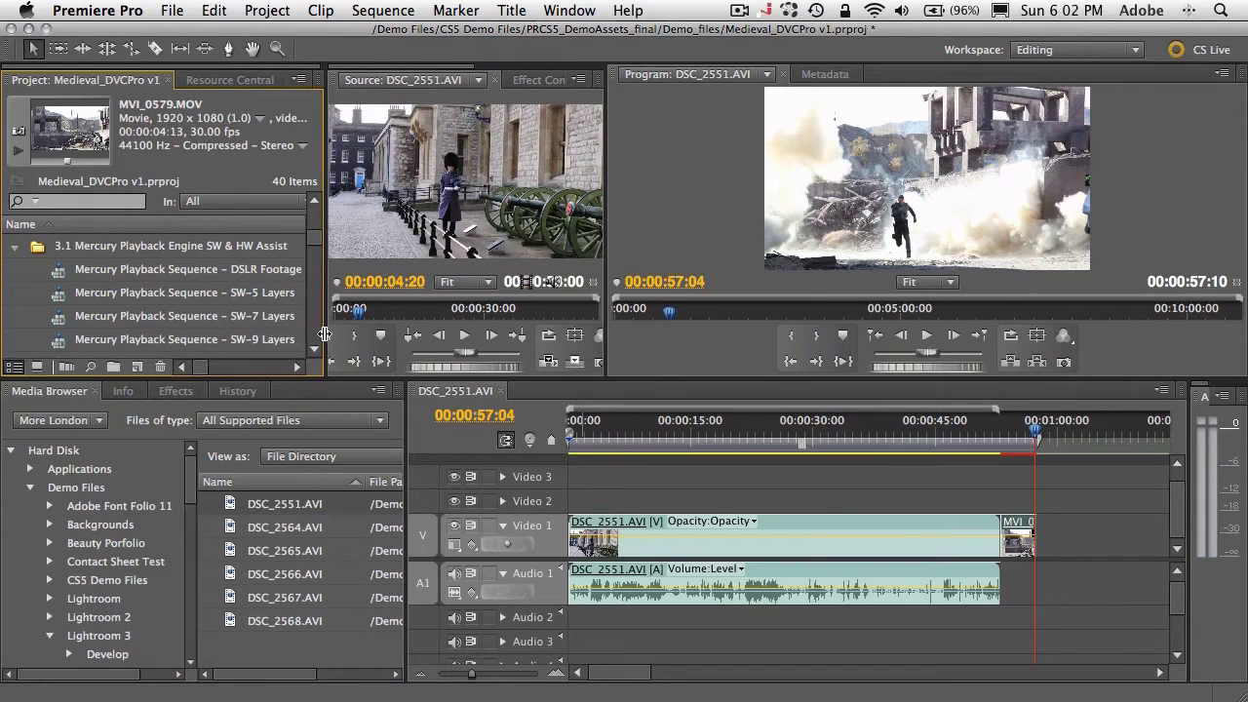
pyautogui.doubleClick(57, 301)
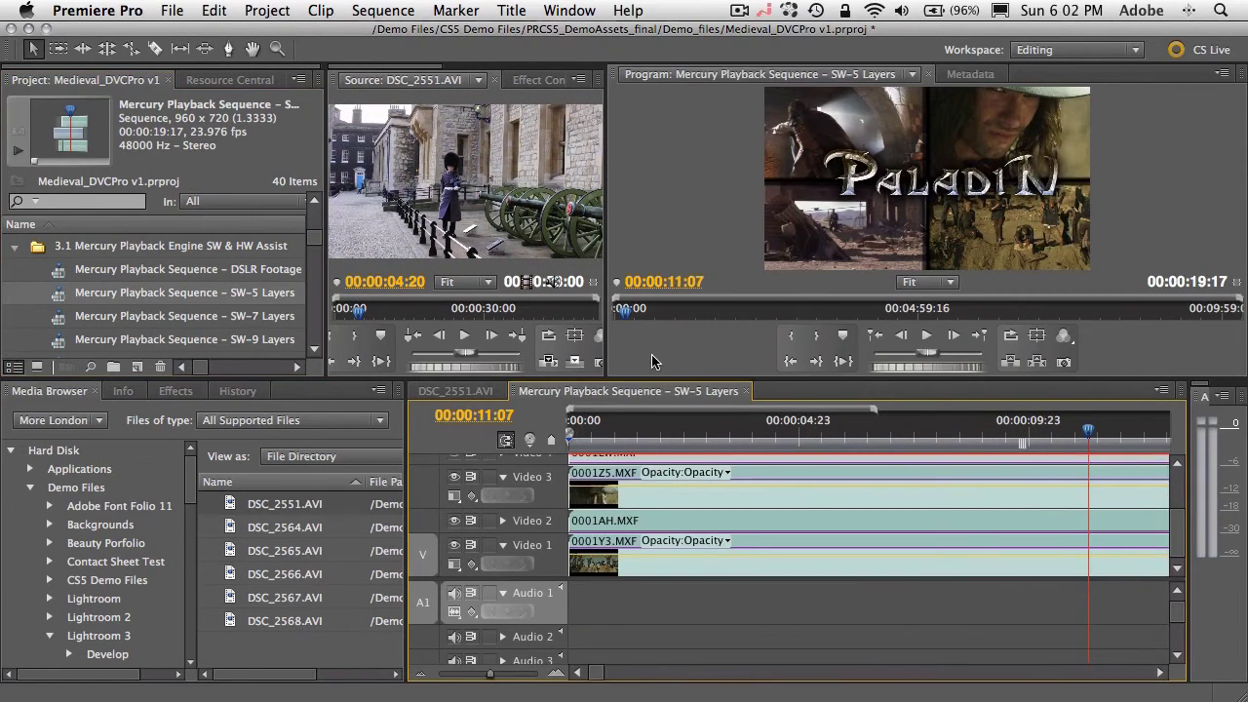
# - Maximize the Program monitor to fill the whole window
pyautogui.click(715, 233)
pyautogui.click(642, 231)
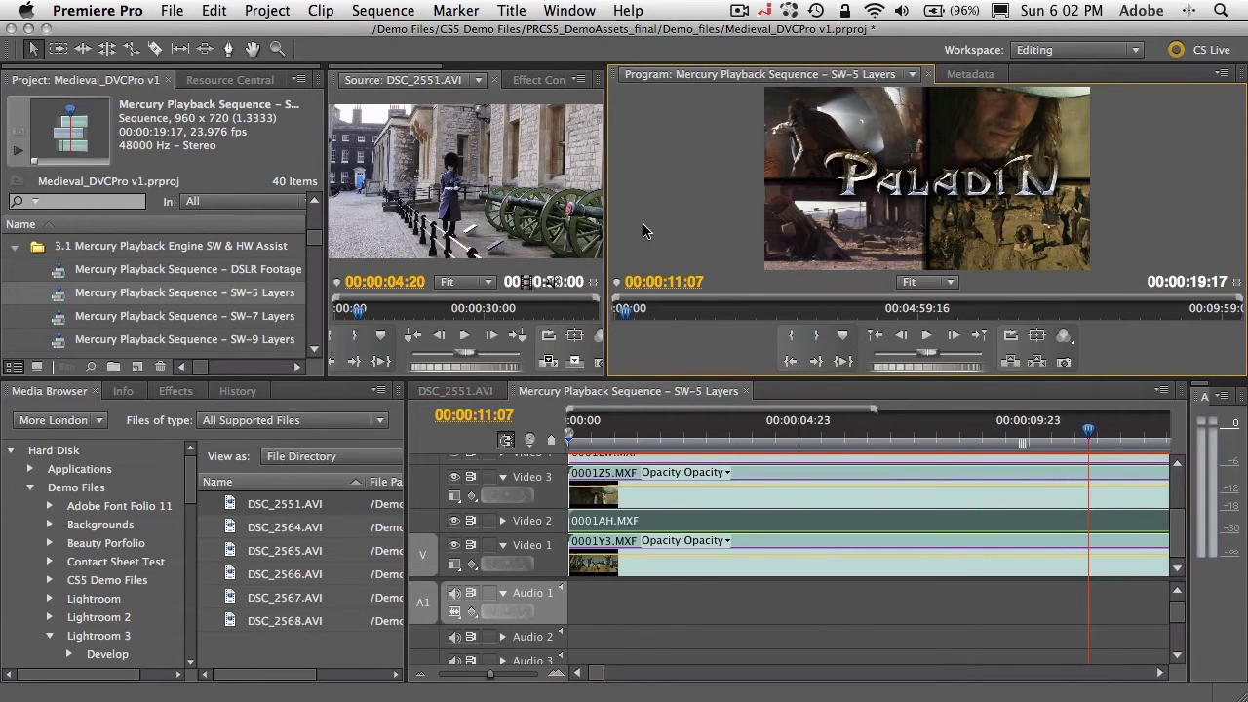
pyautogui.press('`')
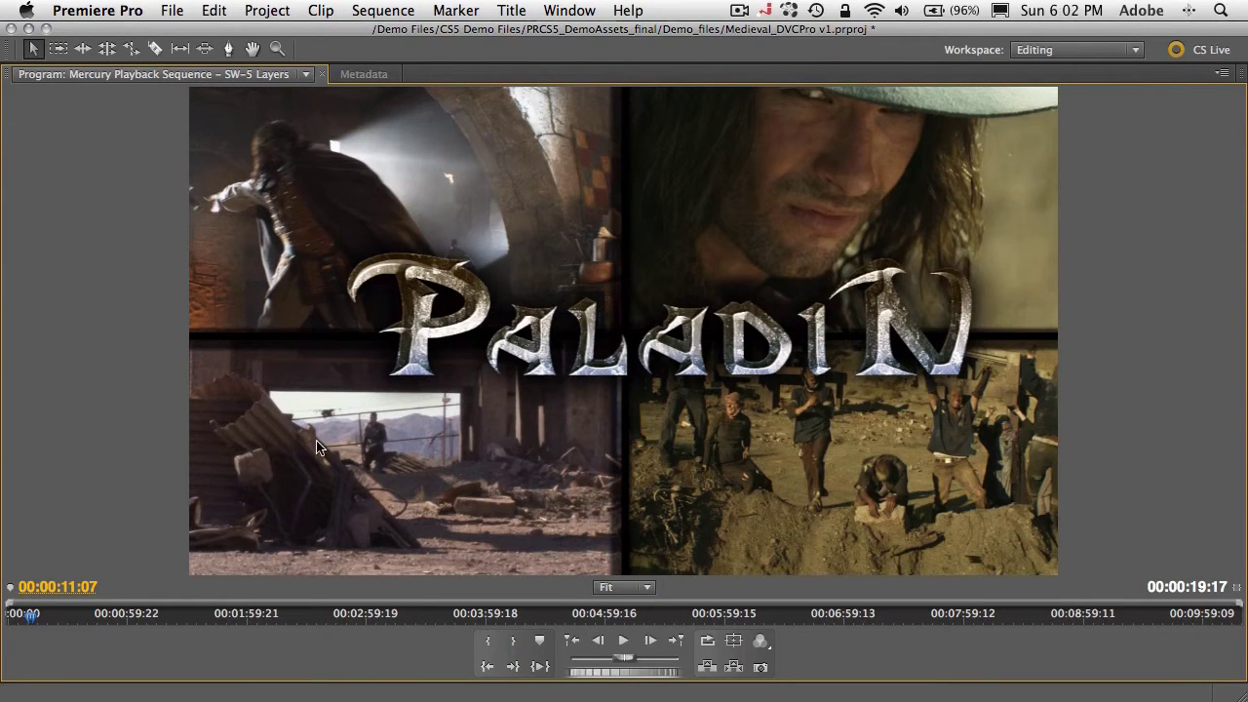
# - Play SW-5 Layers from its start to 00:00:13:09, then restore the editing layout
pyautogui.moveTo(30, 623); pyautogui.dragTo(3, 623)
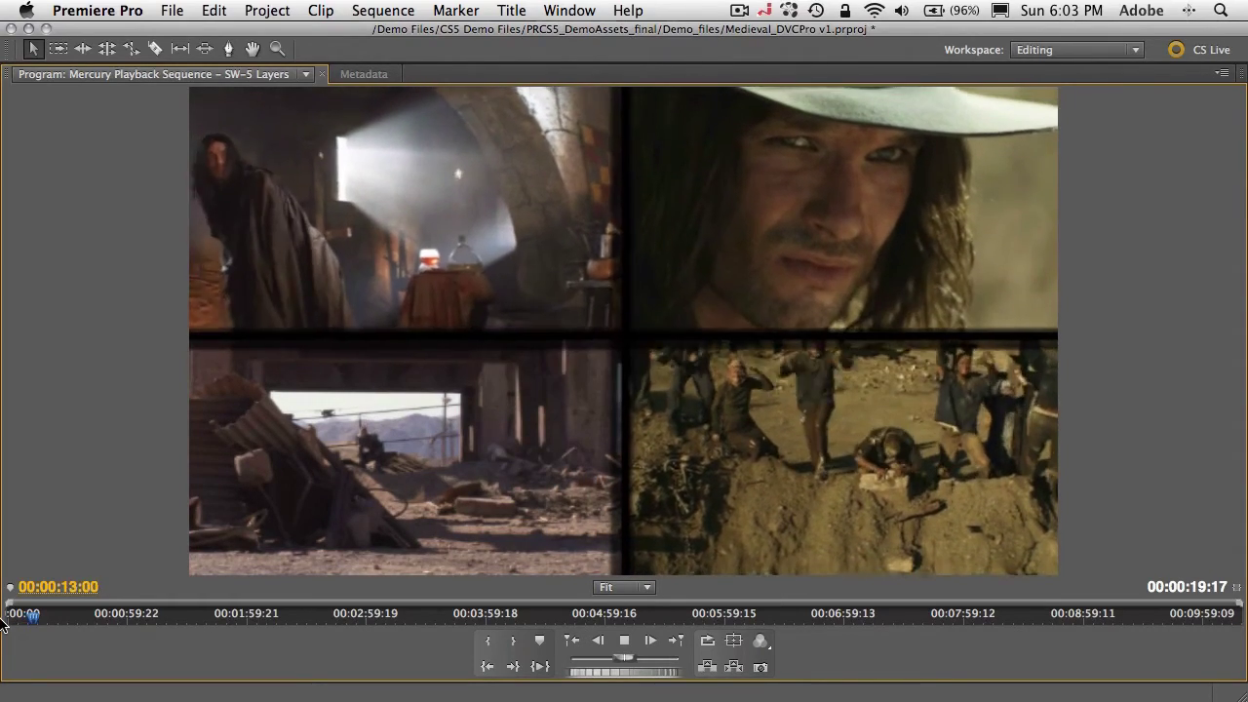
pyautogui.press('space')
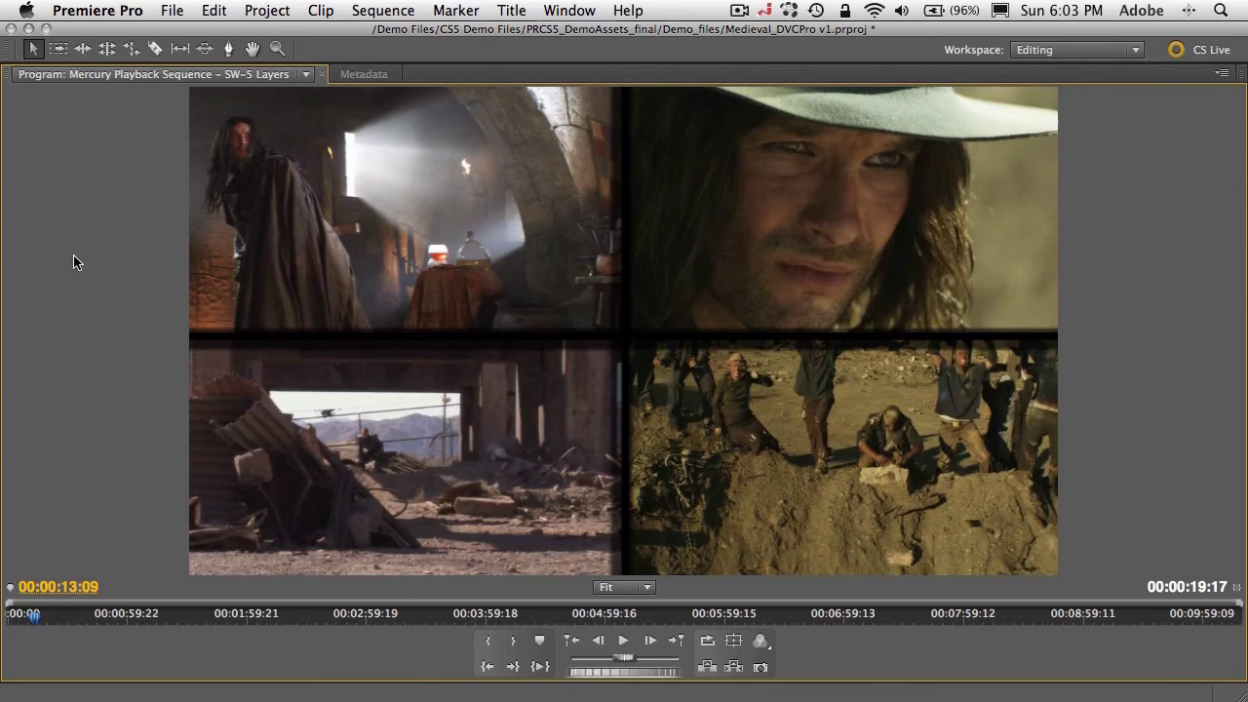
pyautogui.press('`')
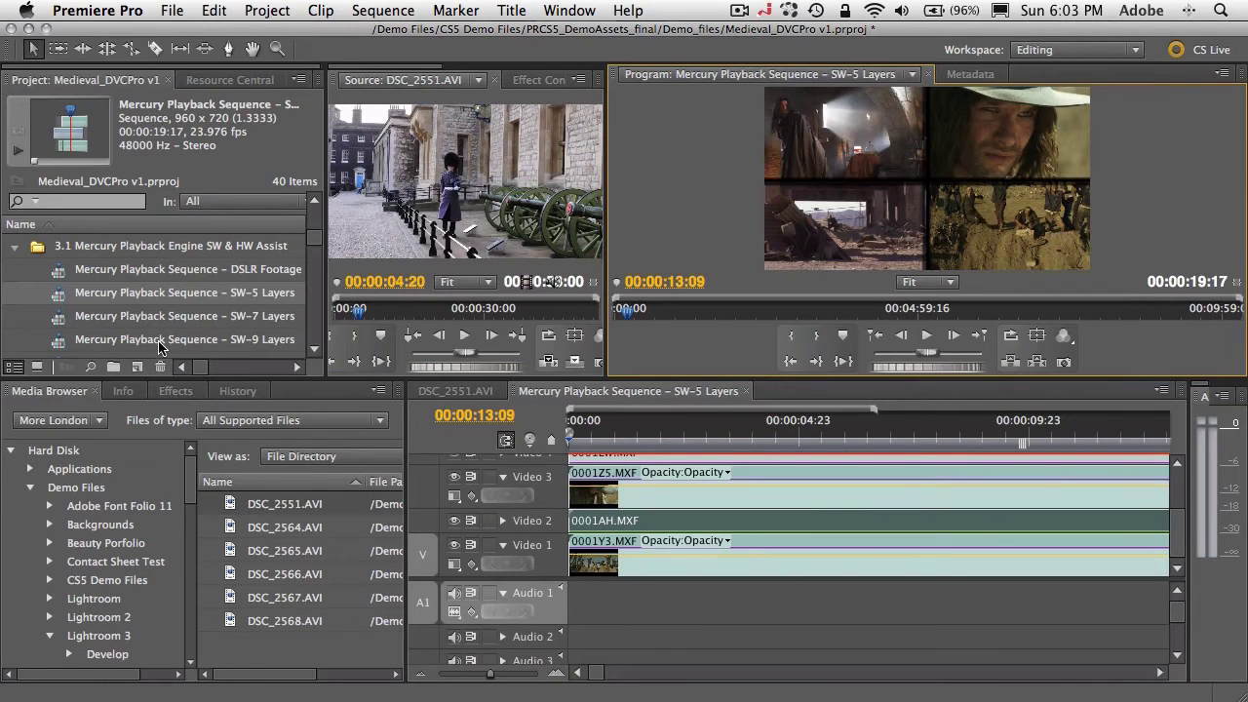
# - Open the SW-7 Layers sequence with the Program monitor maximized
pyautogui.doubleClick(60, 328)
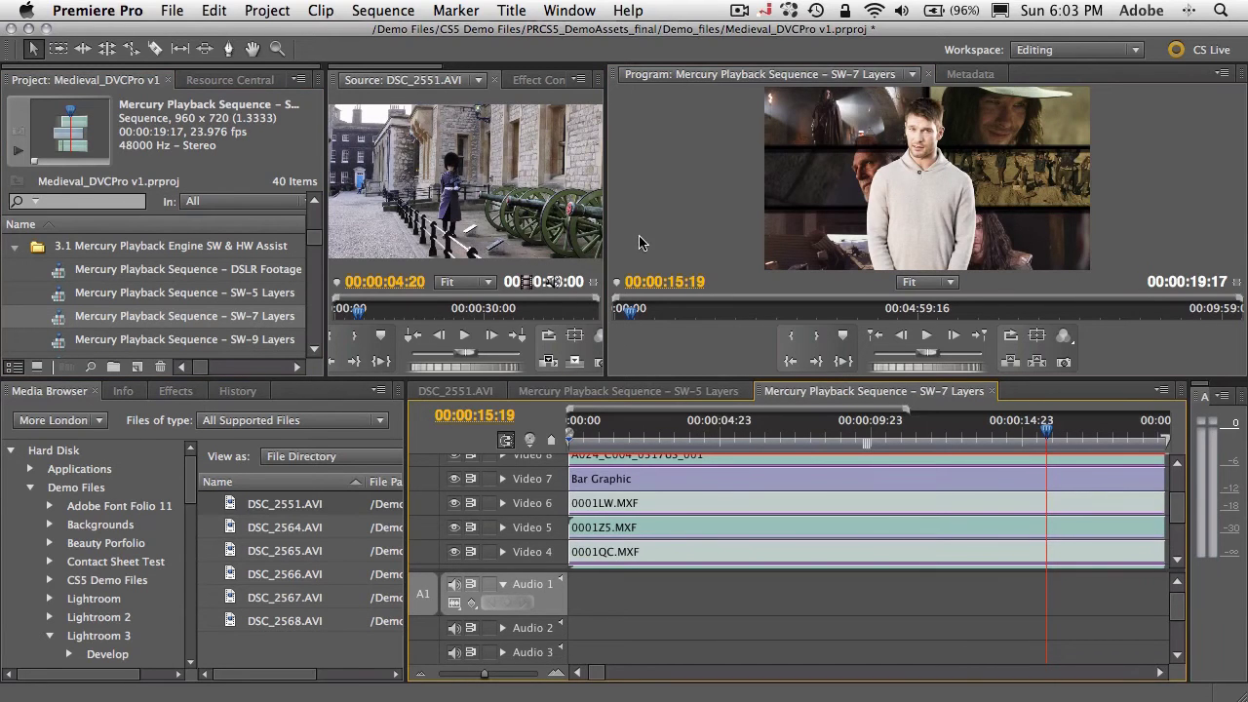
pyautogui.click(641, 226)
pyautogui.press('`')
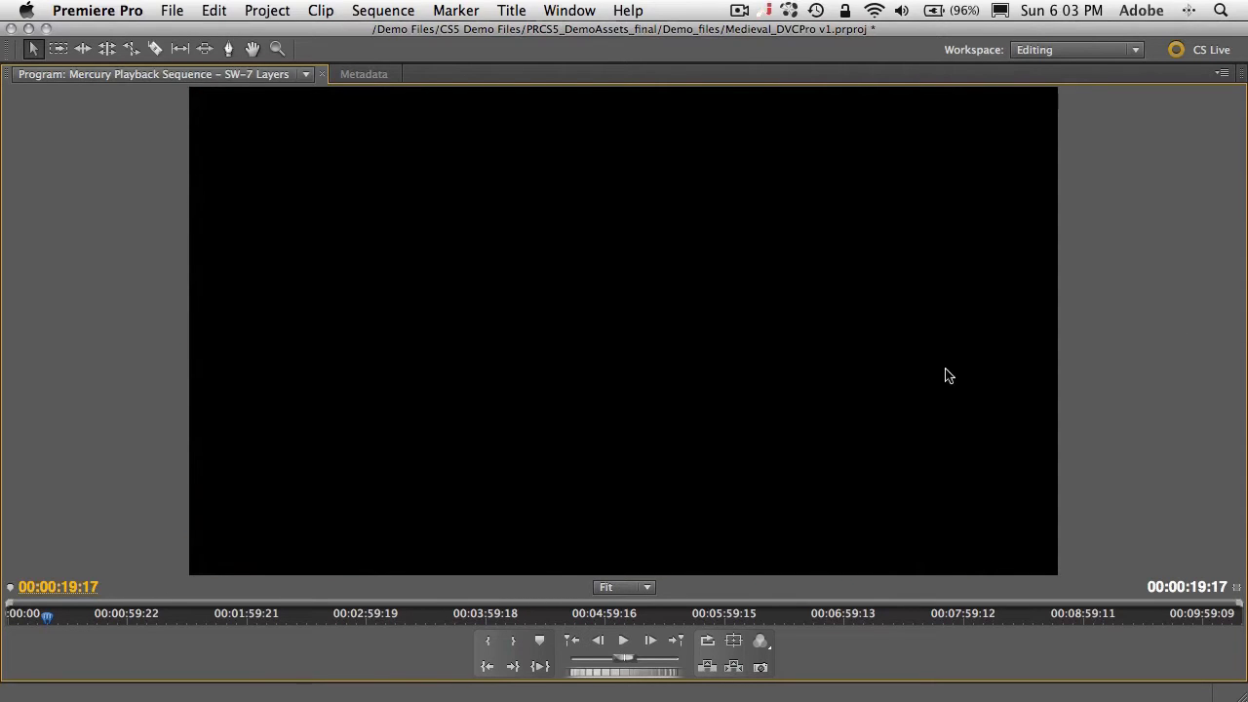
# - Play SW-7 Layers from the first frame, stop, and restore the editing layout
pyautogui.moveTo(48, 618); pyautogui.dragTo(5, 622)
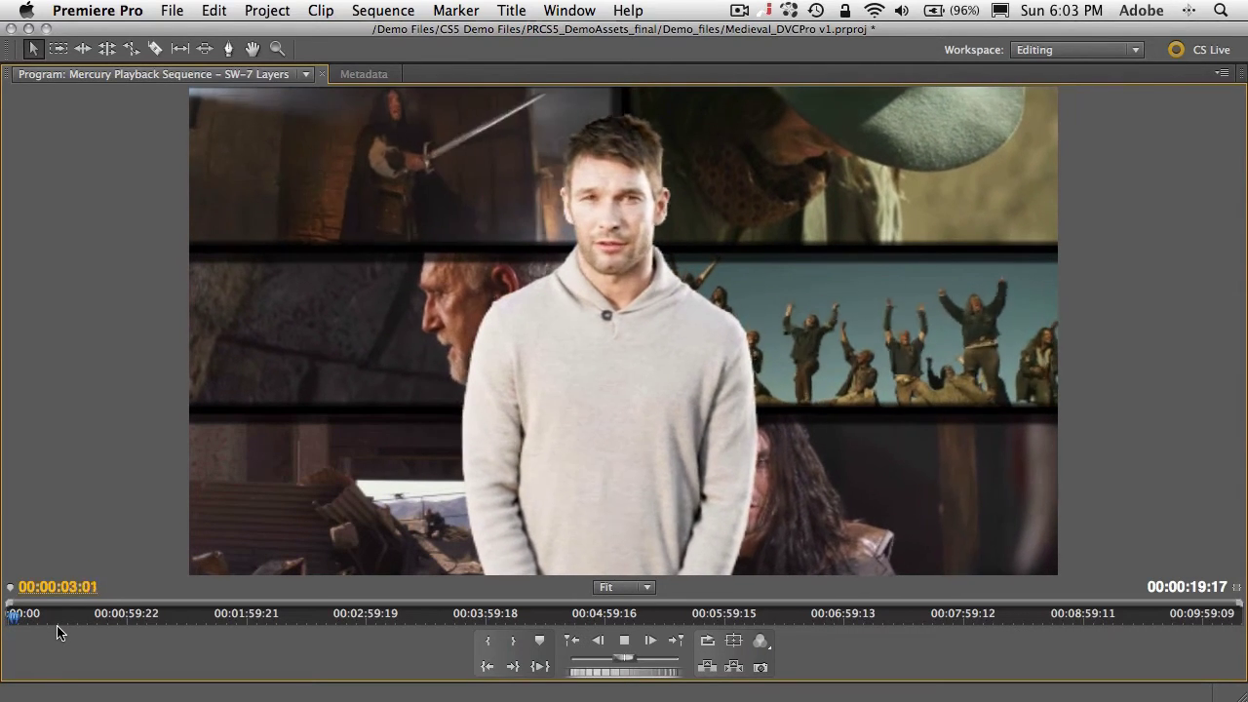
pyautogui.press('space')
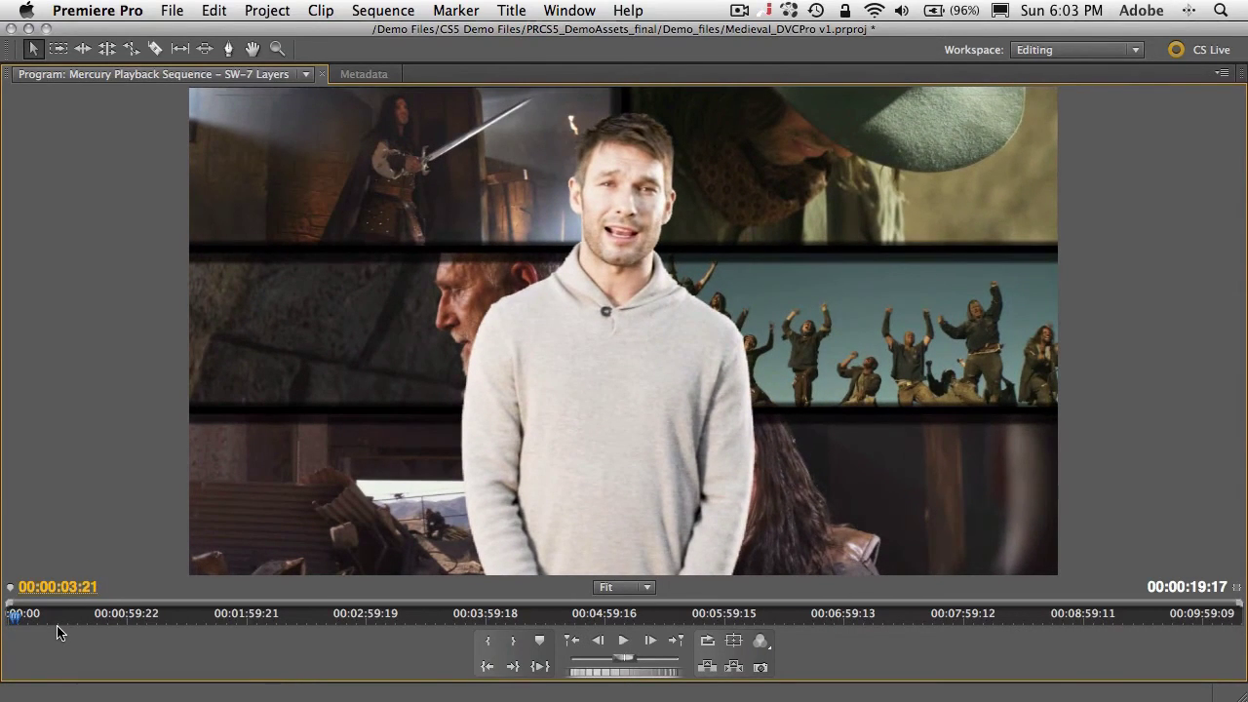
pyautogui.press('`')
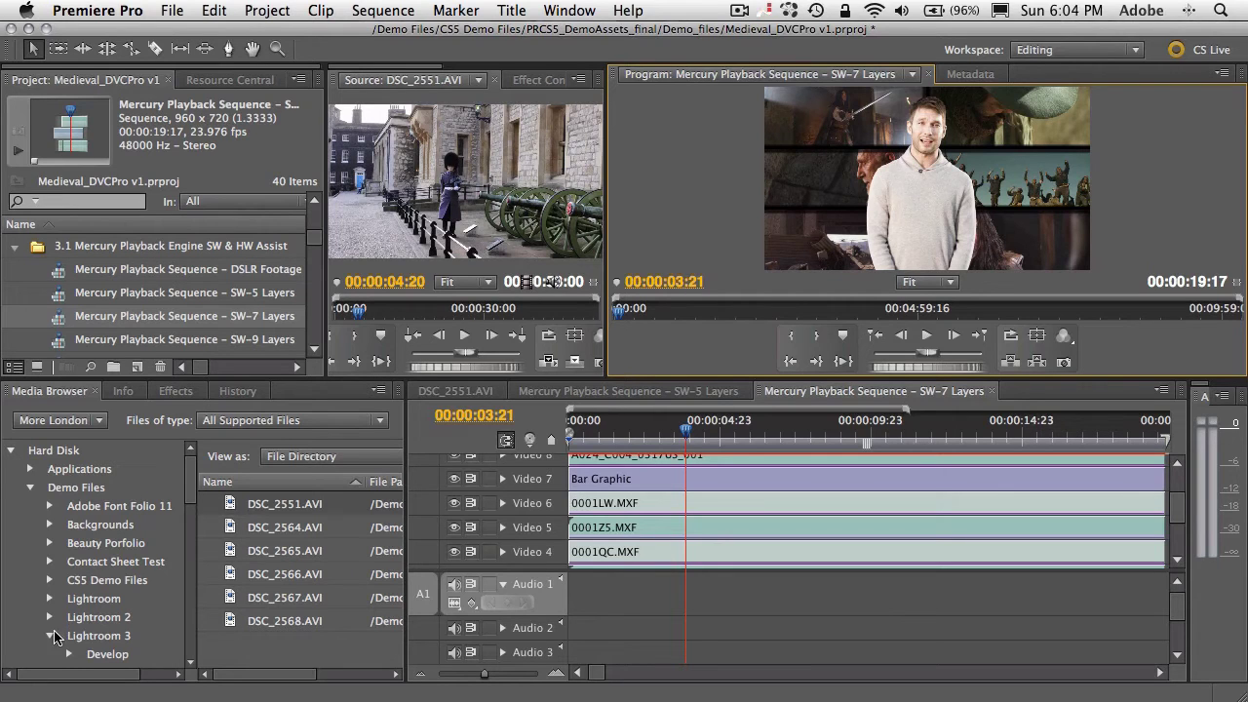
# - Open the New Ultra Keyer sequence and search the Effects panel for 'ultr' to find Ultra Key
pyautogui.scroll(-5, 23, 280)
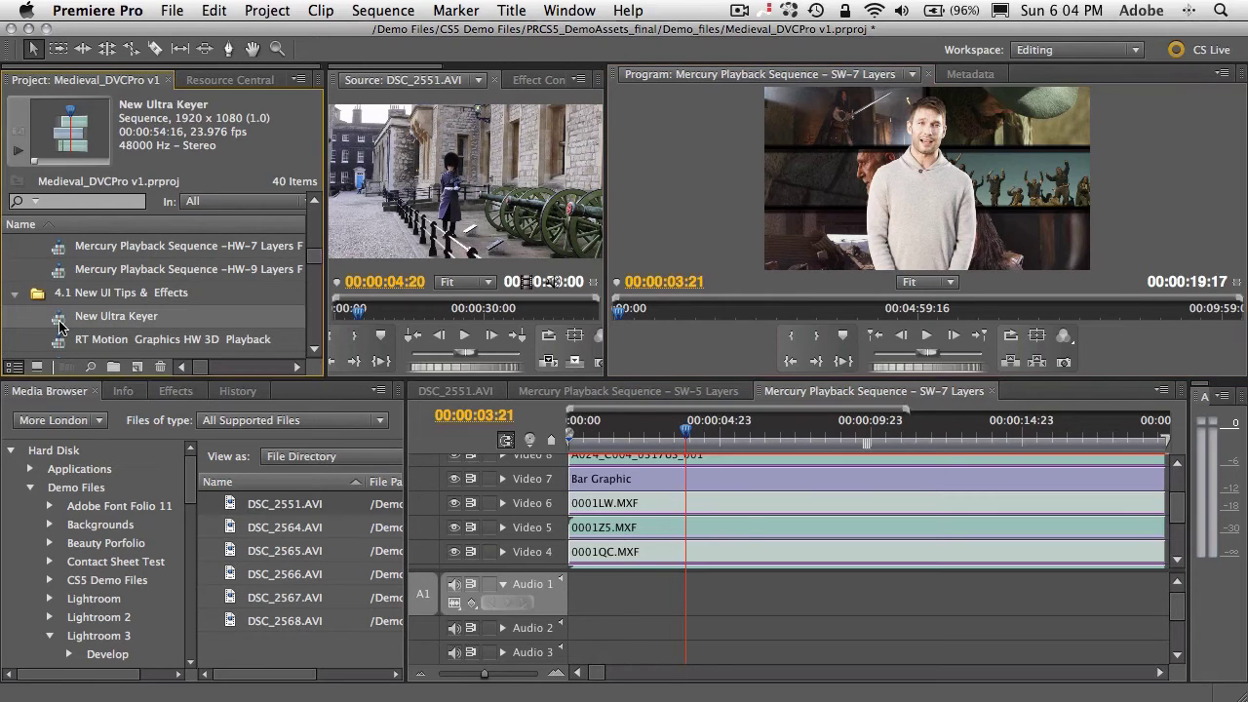
pyautogui.doubleClick(59, 324)
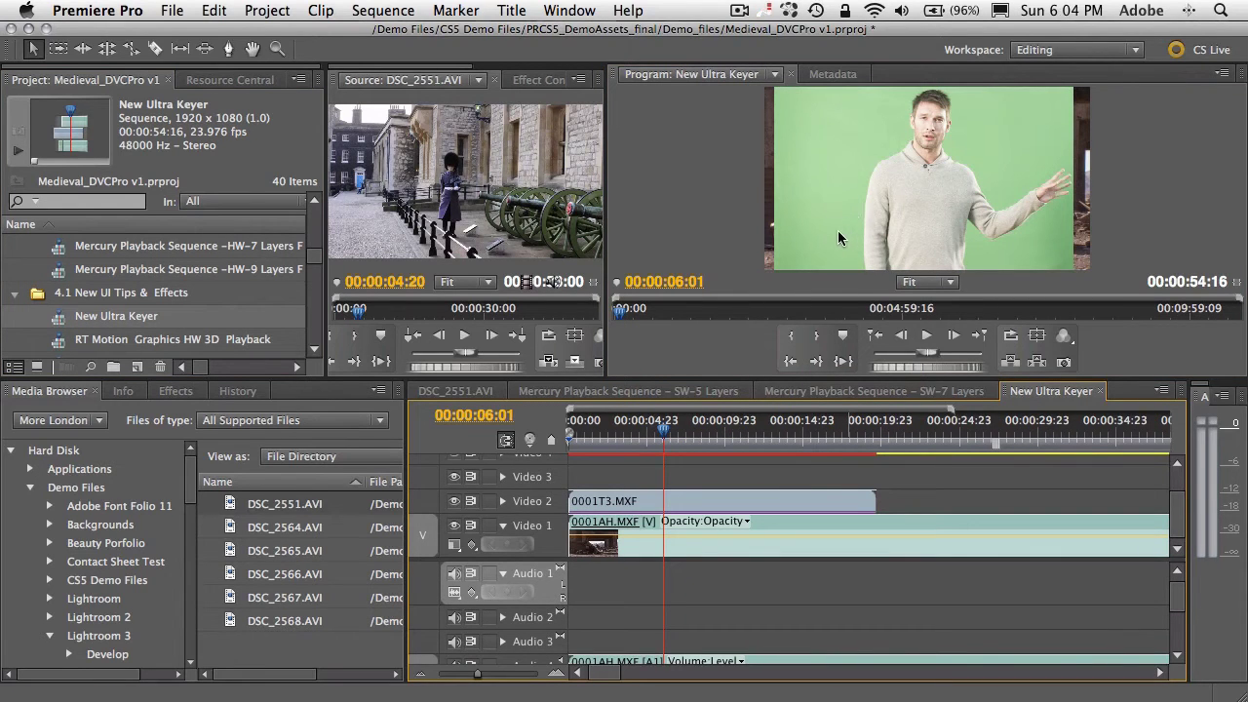
pyautogui.click(177, 391)
pyautogui.click(174, 415)
pyautogui.write('ultra')
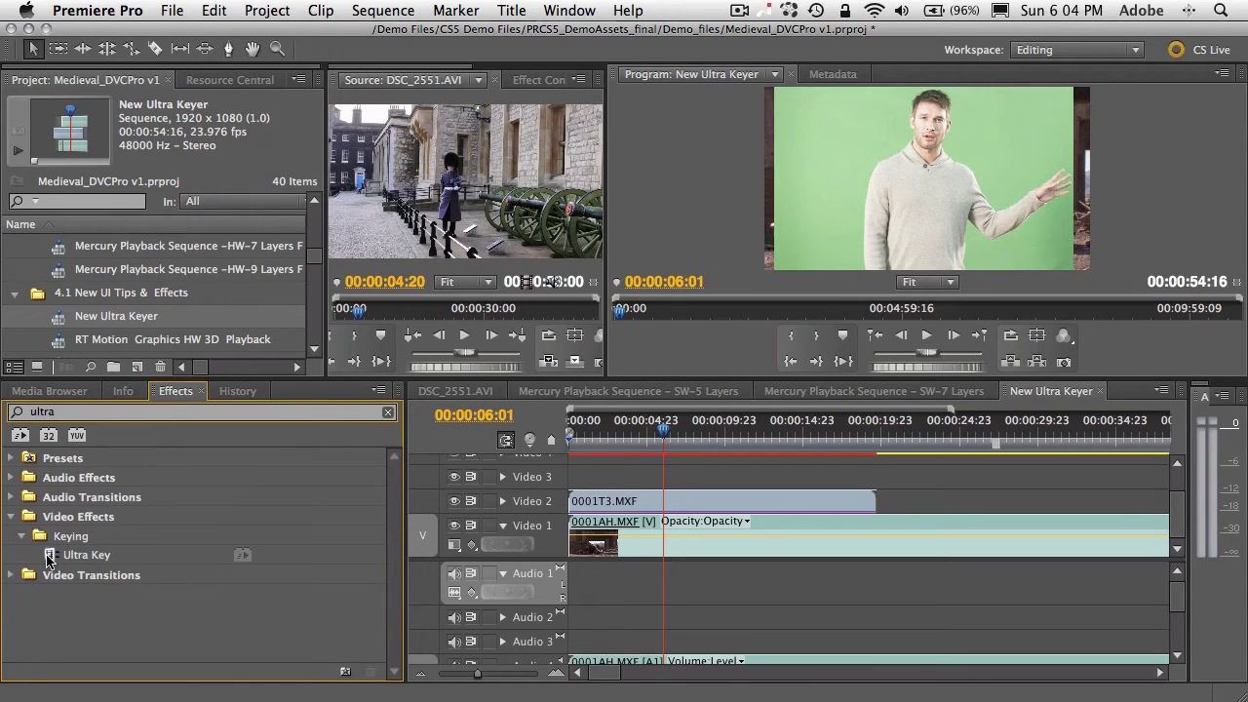
# - Apply Ultra Key to 0001T3.MXF and sample the green screen as its Key Color
pyautogui.moveTo(56, 554); pyautogui.dragTo(743, 500)
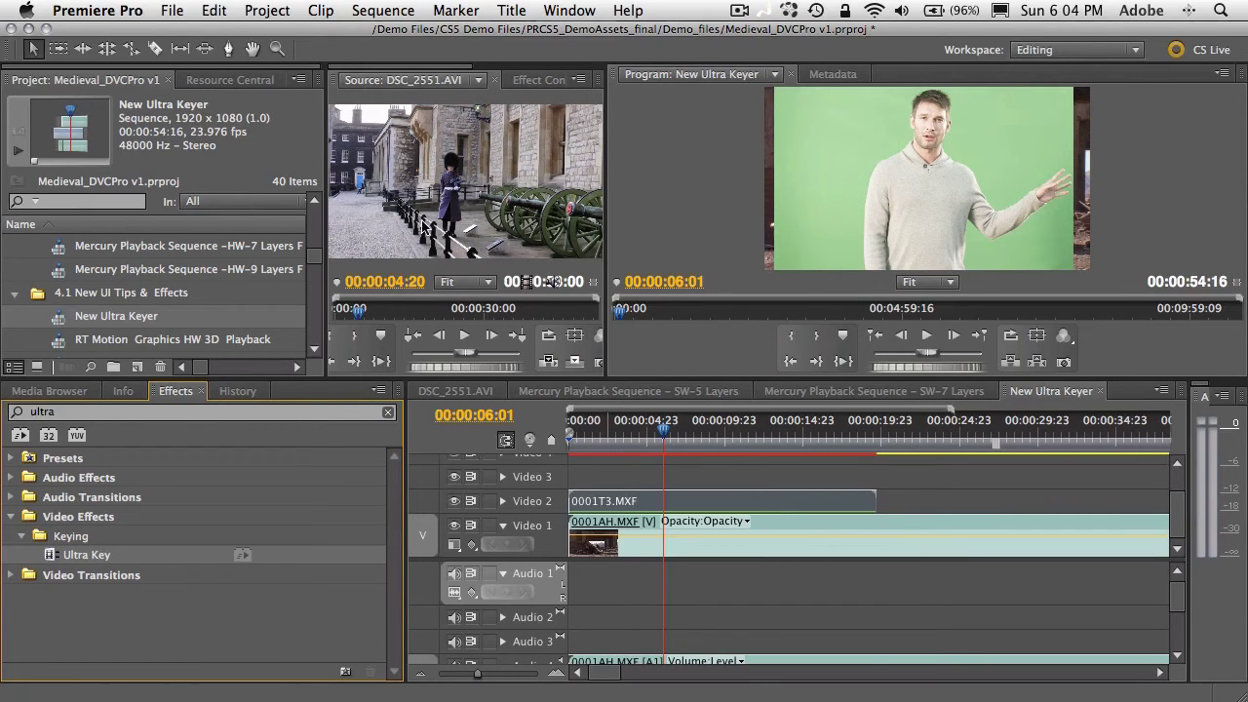
pyautogui.click(532, 80)
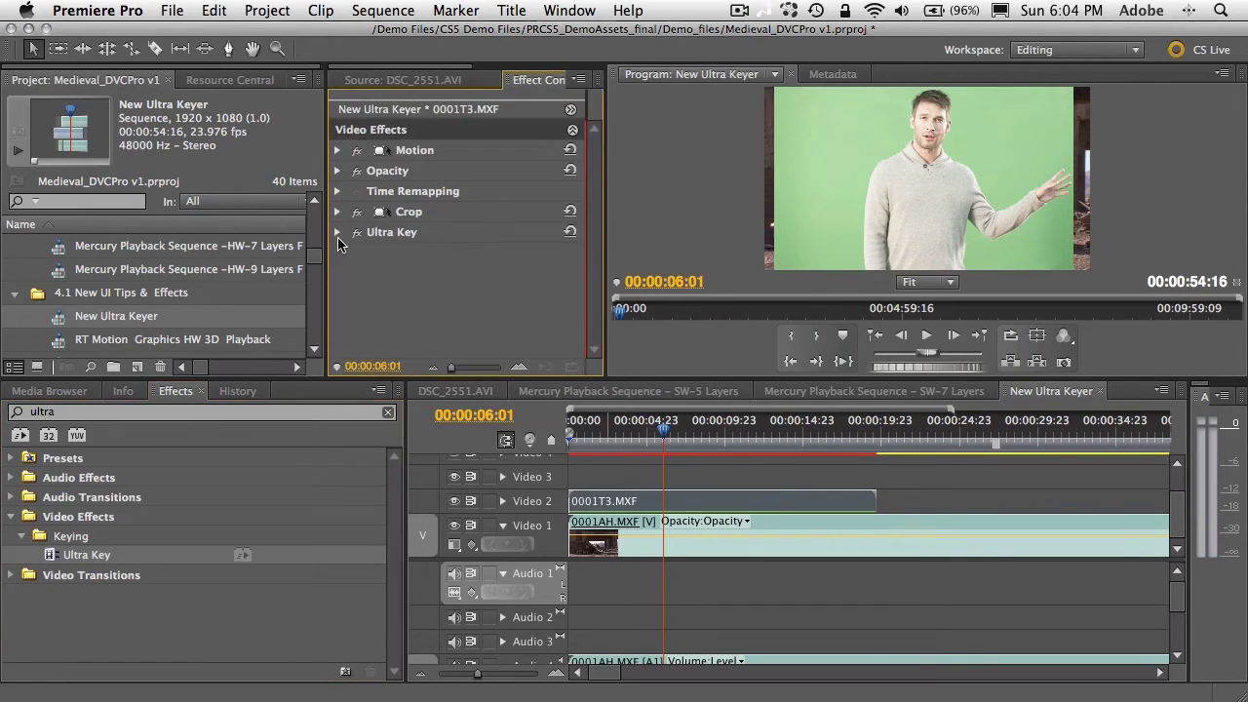
pyautogui.click(336, 233)
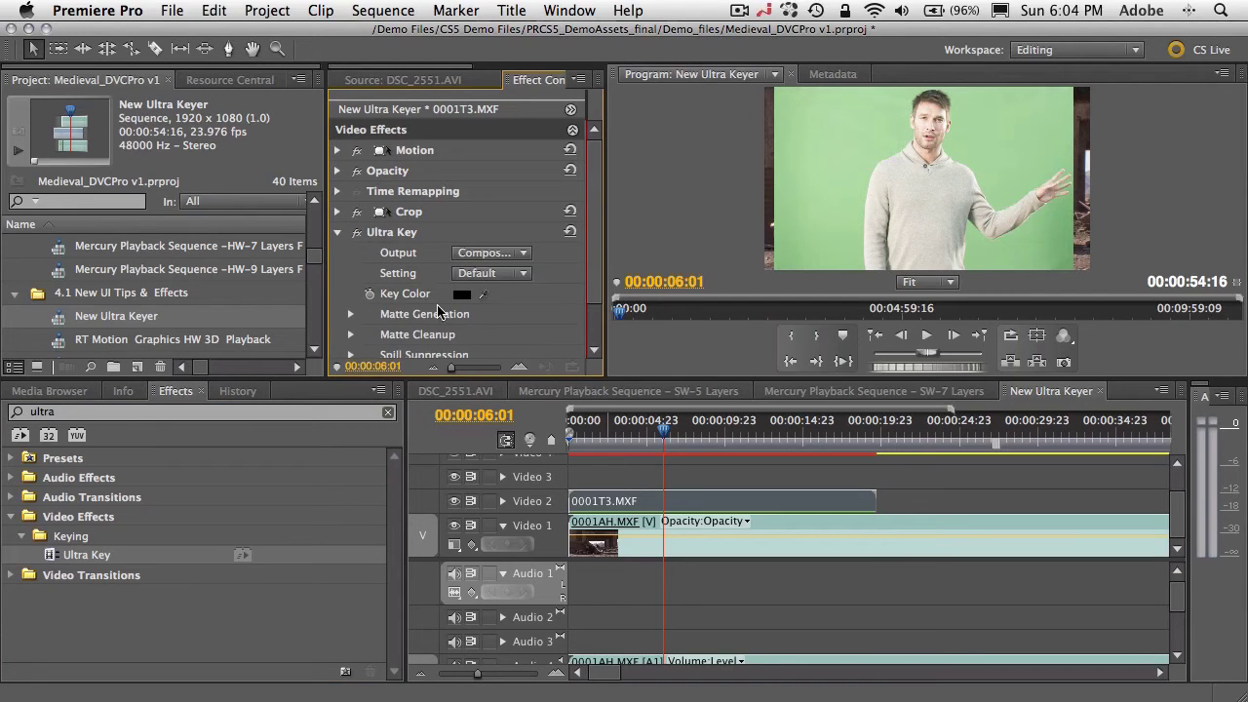
pyautogui.moveTo(485, 293); pyautogui.dragTo(853, 188)
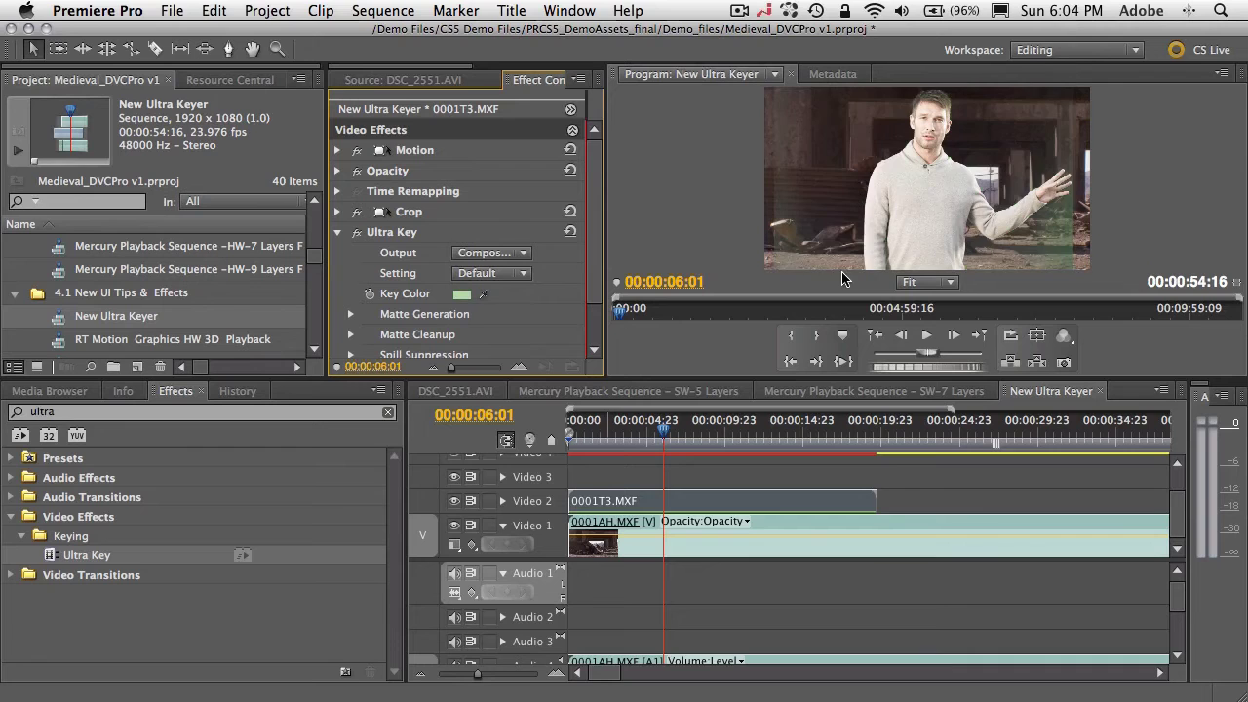
# - In Matte Generation, set Tolerance to 100, adjust Shadow, and raise Pedestal to 45, checking earlier frames
pyautogui.click(351, 314)
pyautogui.scroll(-2, 497, 318)
pyautogui.scroll(-2, 485, 332)
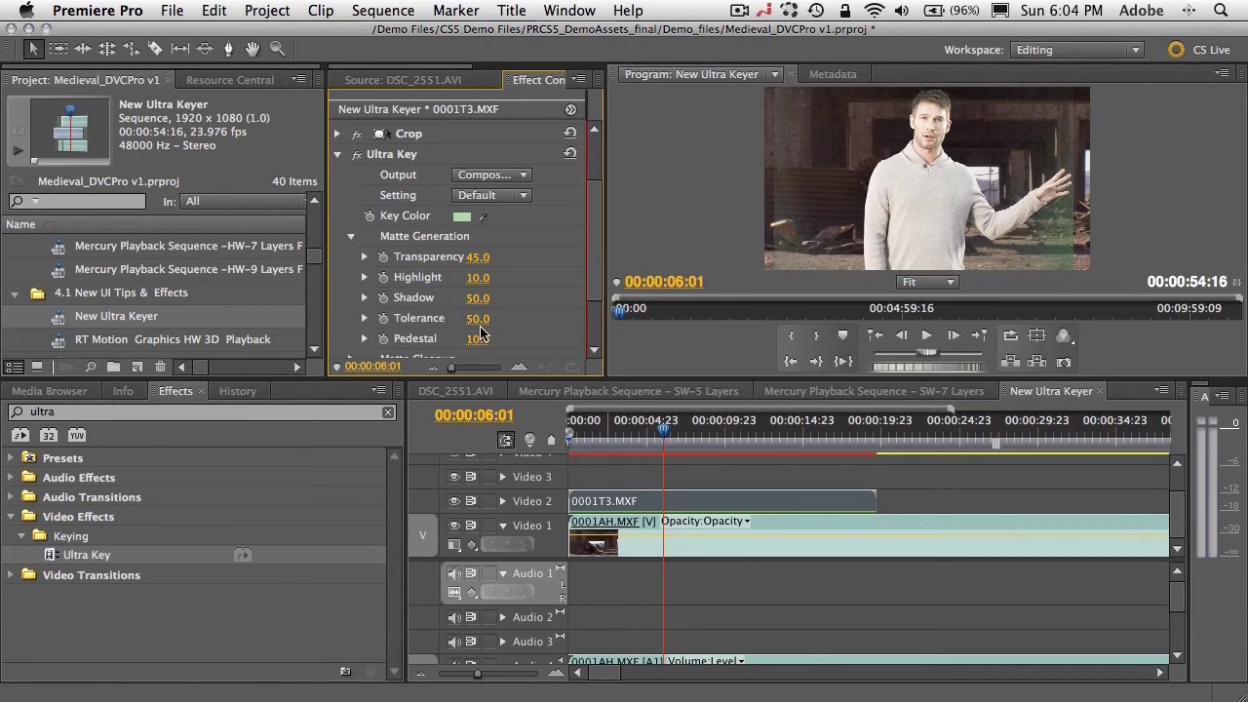
pyautogui.moveTo(478, 318)
pyautogui.mouseDown()
pyautogui.moveTo(517, 318)
pyautogui.moveTo(484, 338)
pyautogui.mouseUp()
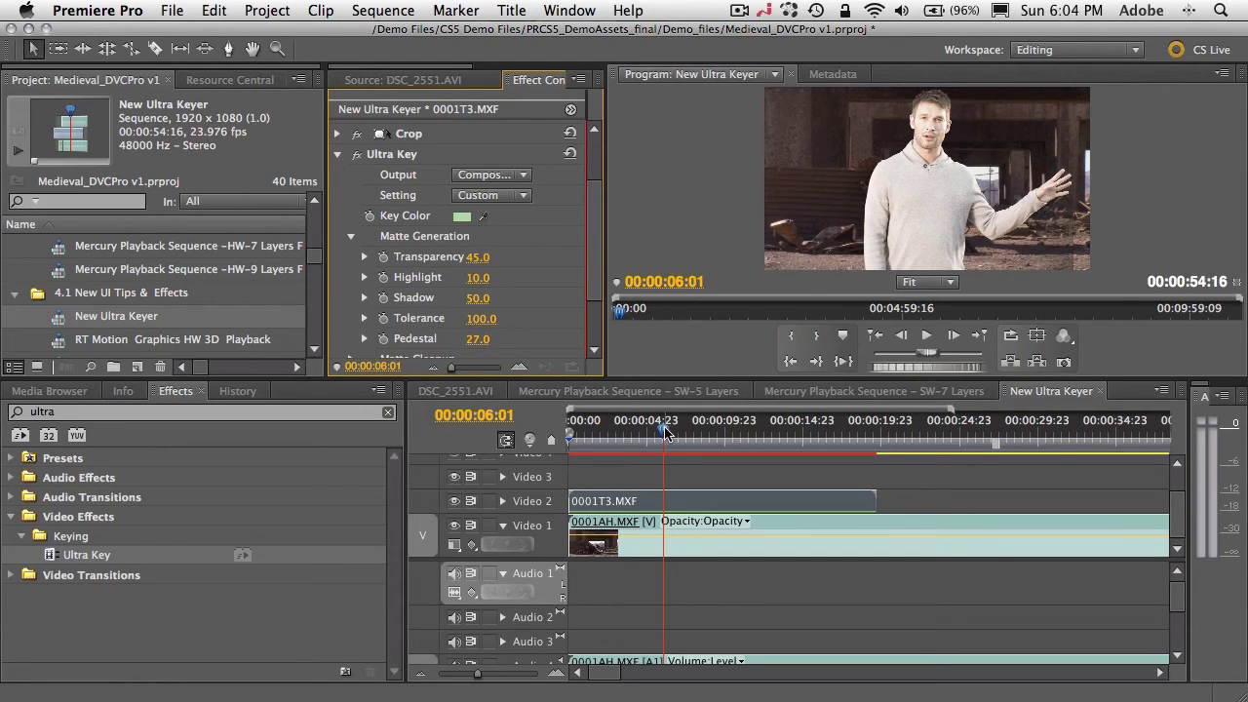
pyautogui.moveTo(664, 431); pyautogui.dragTo(706, 436)
pyautogui.moveTo(476, 299)
pyautogui.mouseDown()
pyautogui.moveTo(493, 299)
pyautogui.moveTo(465, 299)
pyautogui.mouseUp()
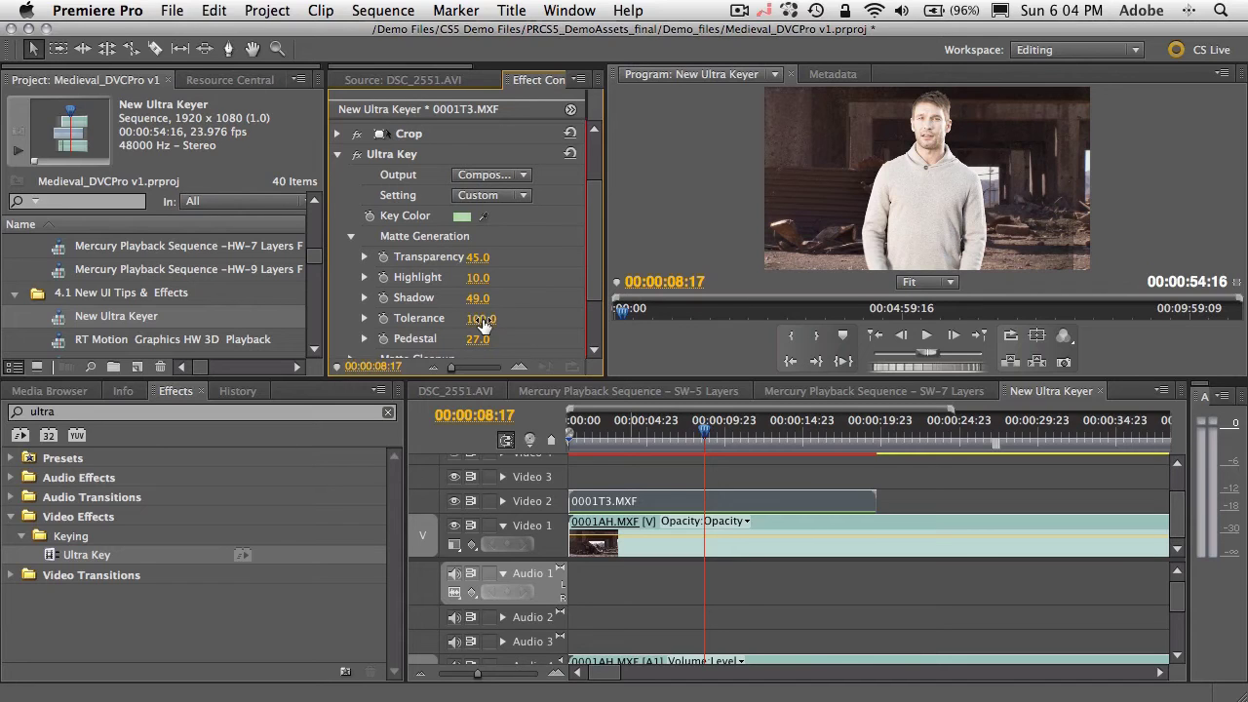
pyautogui.moveTo(475, 340); pyautogui.dragTo(483, 341)
pyautogui.moveTo(710, 434); pyautogui.dragTo(668, 442)
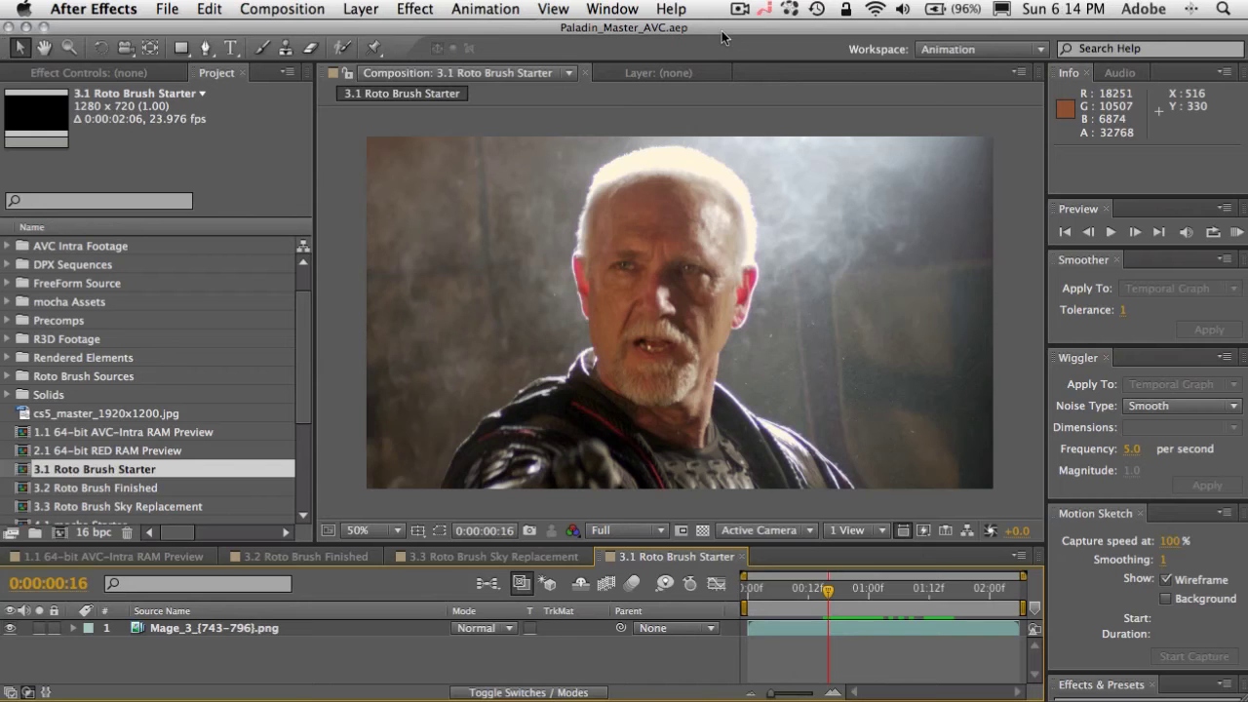
# - Open the Mage_3 layer and paint a Roto Brush foreground stroke over the man's head
pyautogui.doubleClick(668, 229)
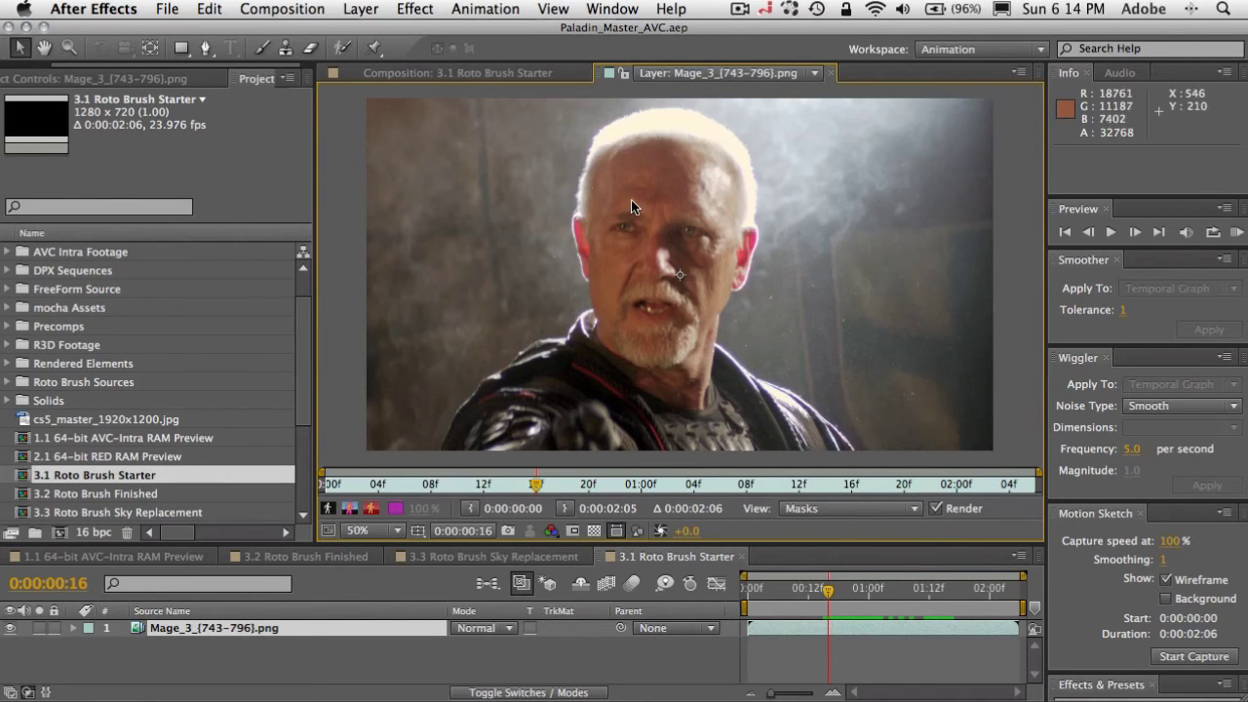
pyautogui.click(346, 56)
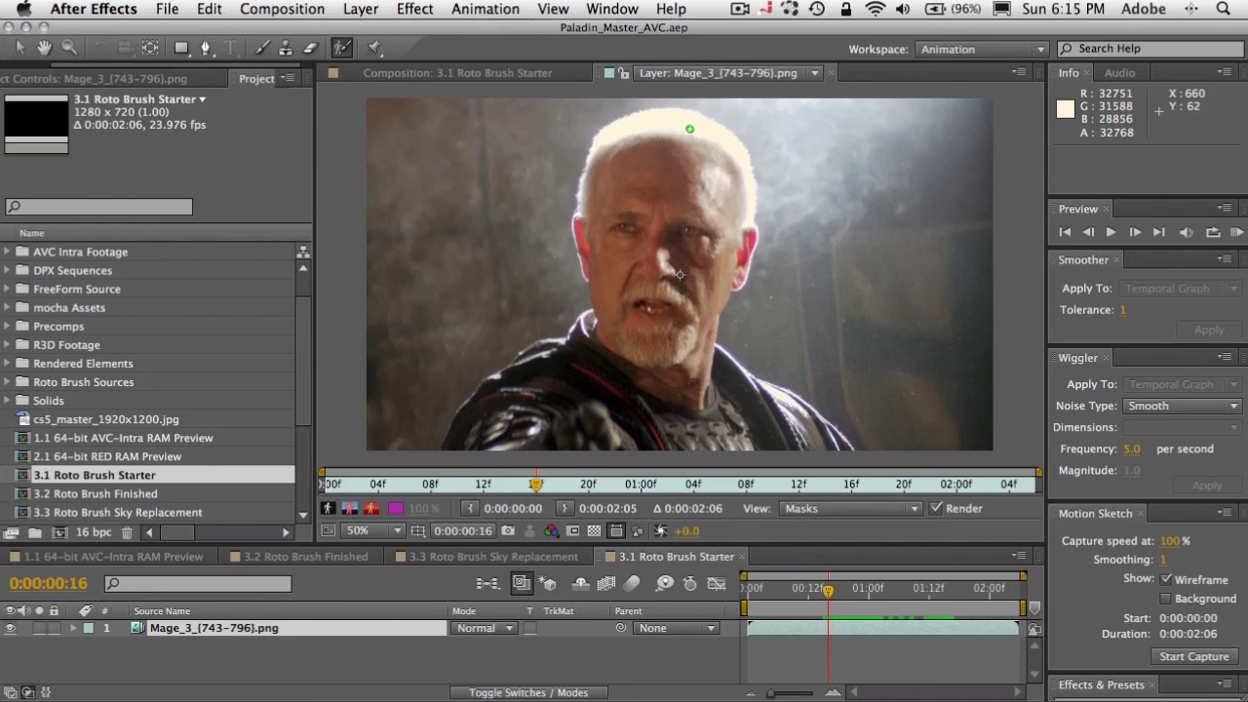
pyautogui.moveTo(691, 127)
pyautogui.mouseDown()
pyautogui.moveTo(660, 125)
pyautogui.moveTo(640, 143)
pyautogui.moveTo(650, 297)
pyautogui.moveTo(633, 331)
pyautogui.moveTo(522, 379)
pyautogui.moveTo(483, 436)
pyautogui.moveTo(813, 437)
pyautogui.moveTo(710, 368)
pyautogui.moveTo(728, 174)
pyautogui.moveTo(677, 141)
pyautogui.mouseUp()
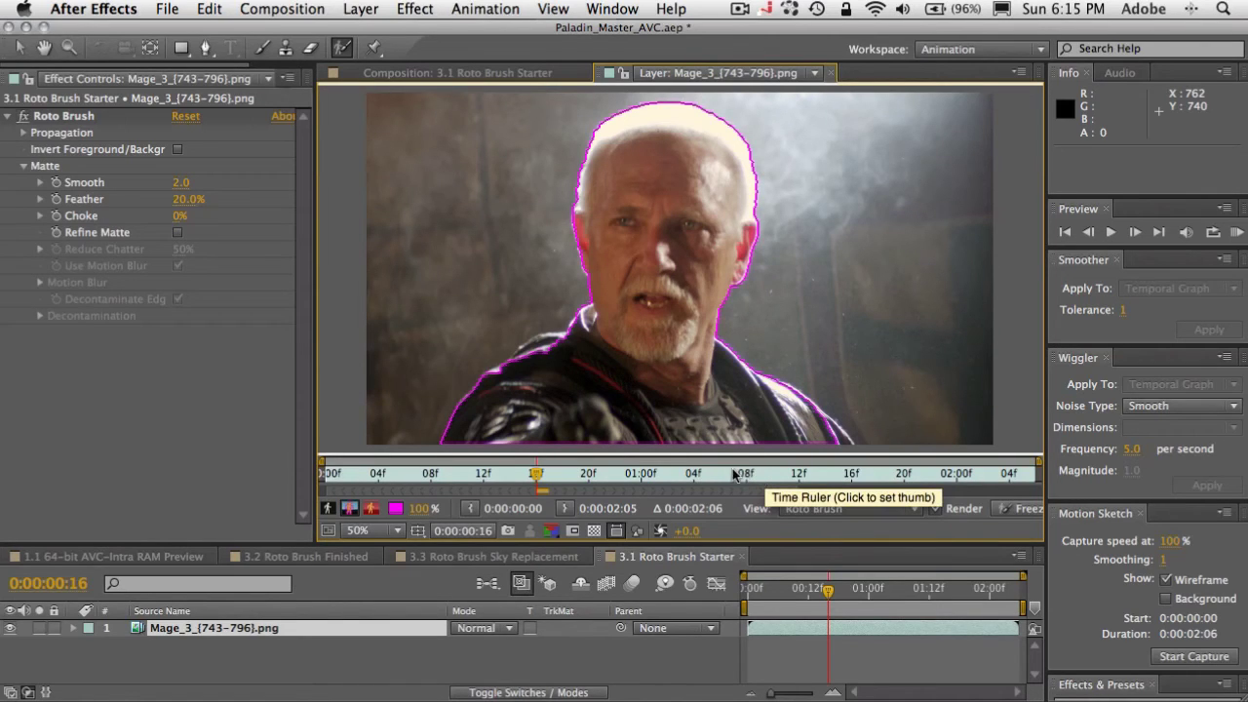
# - Add both shoulders to the foreground and subtract stray background wall with red Roto Brush strokes
pyautogui.moveTo(562, 337)
pyautogui.mouseDown()
pyautogui.moveTo(519, 355)
pyautogui.moveTo(554, 366)
pyautogui.mouseUp()
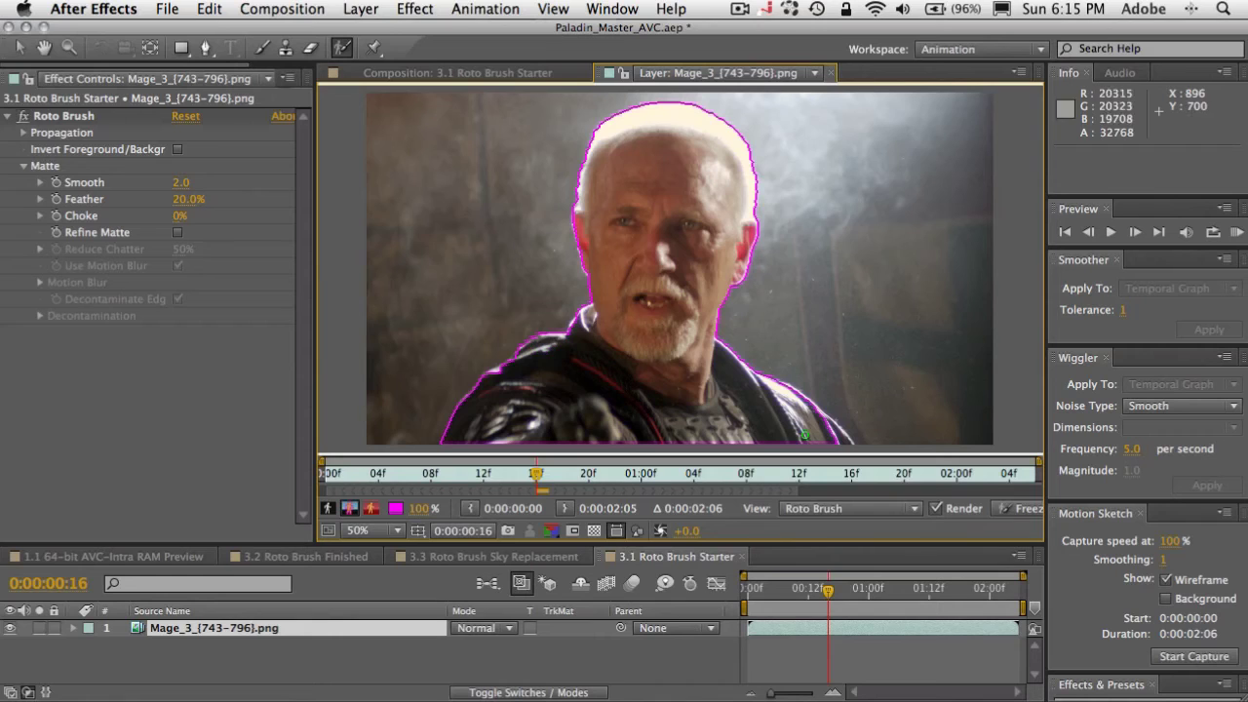
pyautogui.moveTo(784, 386)
pyautogui.mouseDown()
pyautogui.moveTo(845, 433)
pyautogui.moveTo(810, 440)
pyautogui.mouseUp()
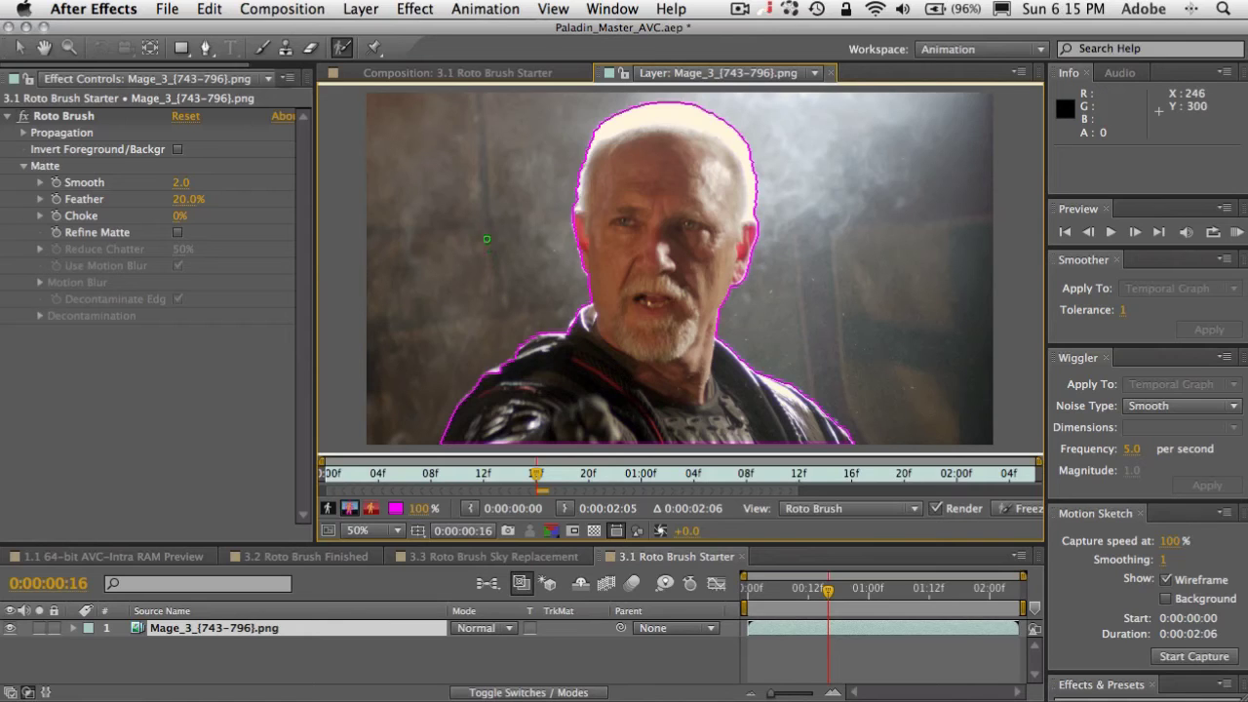
pyautogui.moveTo(508, 191)
pyautogui.mouseDown()
pyautogui.moveTo(441, 271)
pyautogui.moveTo(425, 322)
pyautogui.mouseUp()
pyautogui.moveTo(854, 221); pyautogui.dragTo(897, 338)
# - Play the layer to propagate the Roto Brush outline, stopping at 0:00:01:01
pyautogui.press('space')
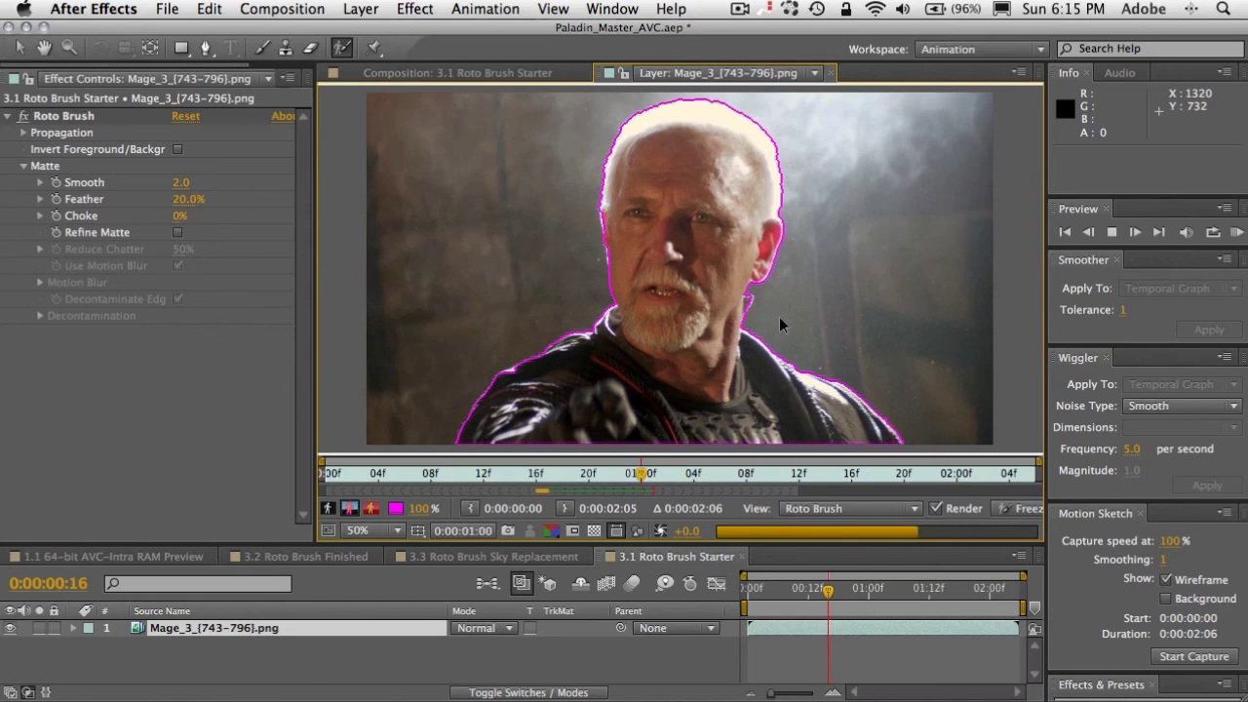
pyautogui.press('space')
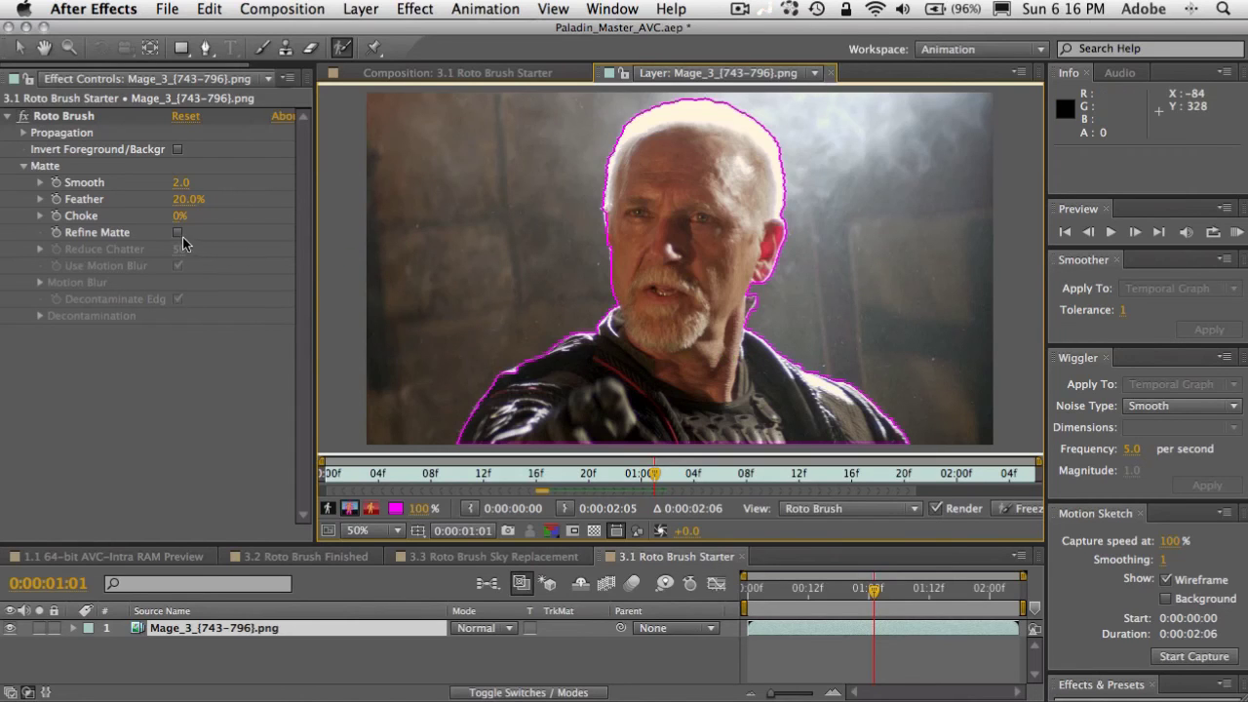
# - Show the black-and-white alpha matte, enable Refine Matte, and return to the Project panel
pyautogui.click(329, 509)
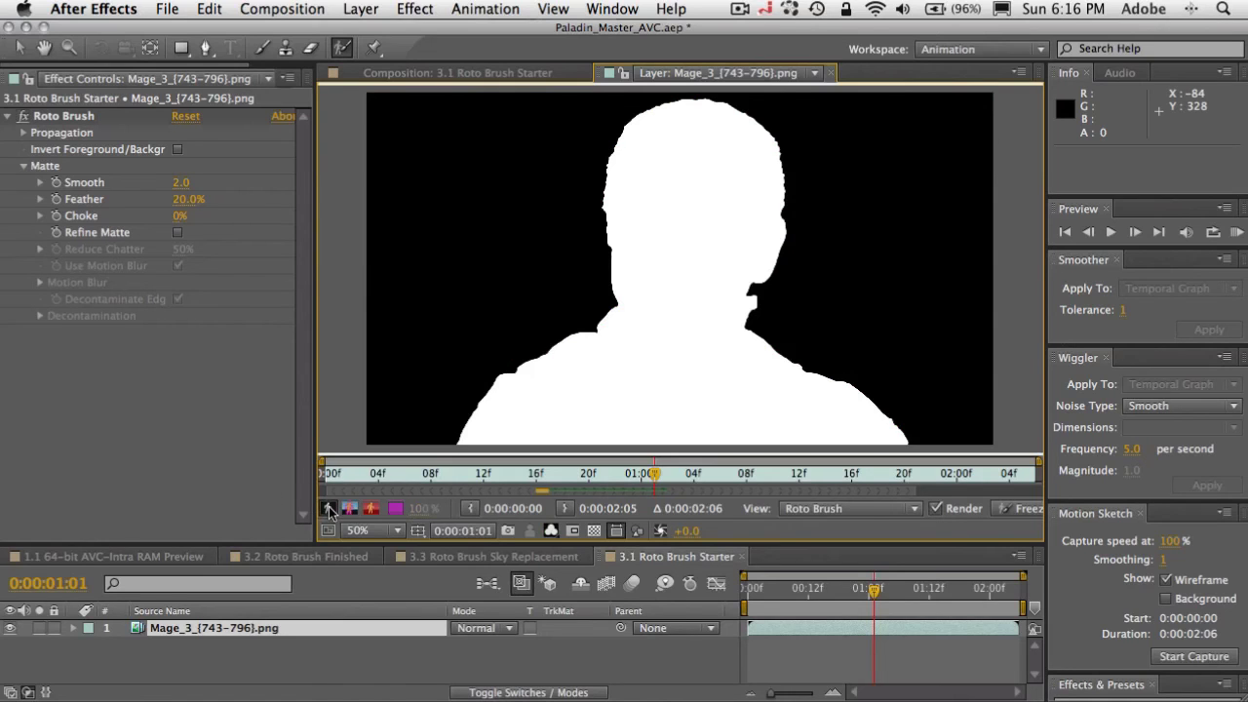
pyautogui.click(177, 233)
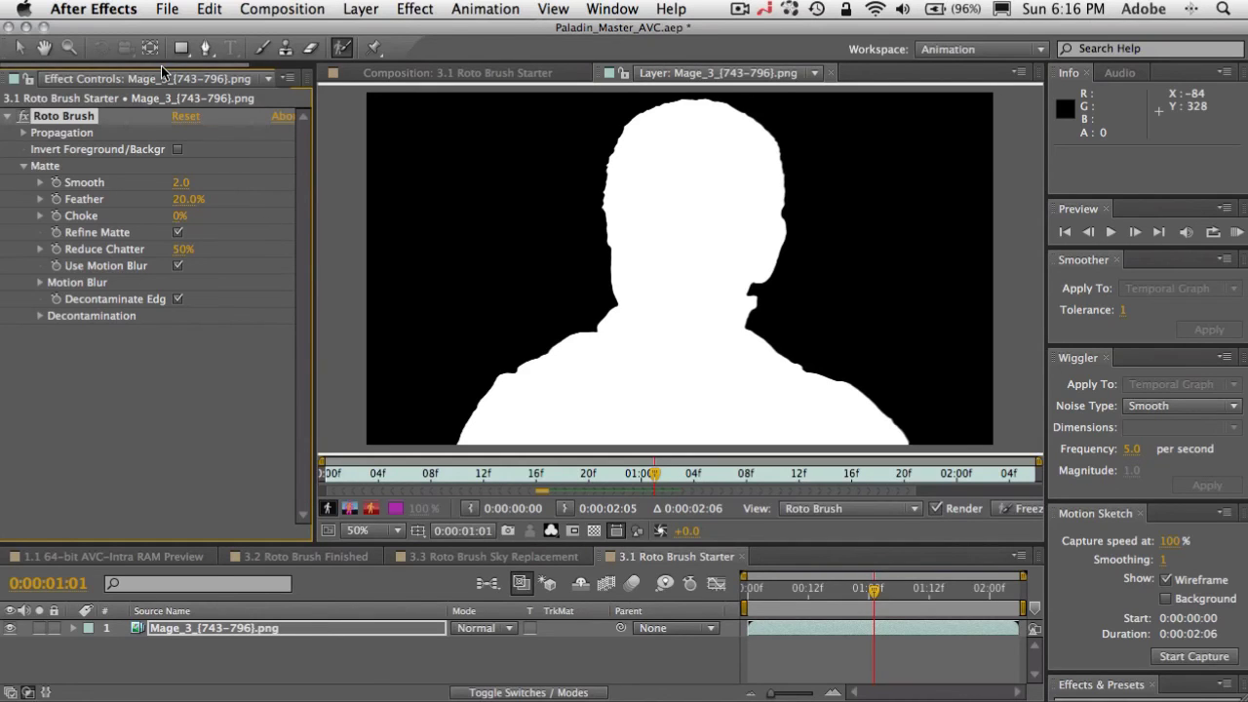
pyautogui.scroll(-2, 209, 74)
pyautogui.click(242, 78)
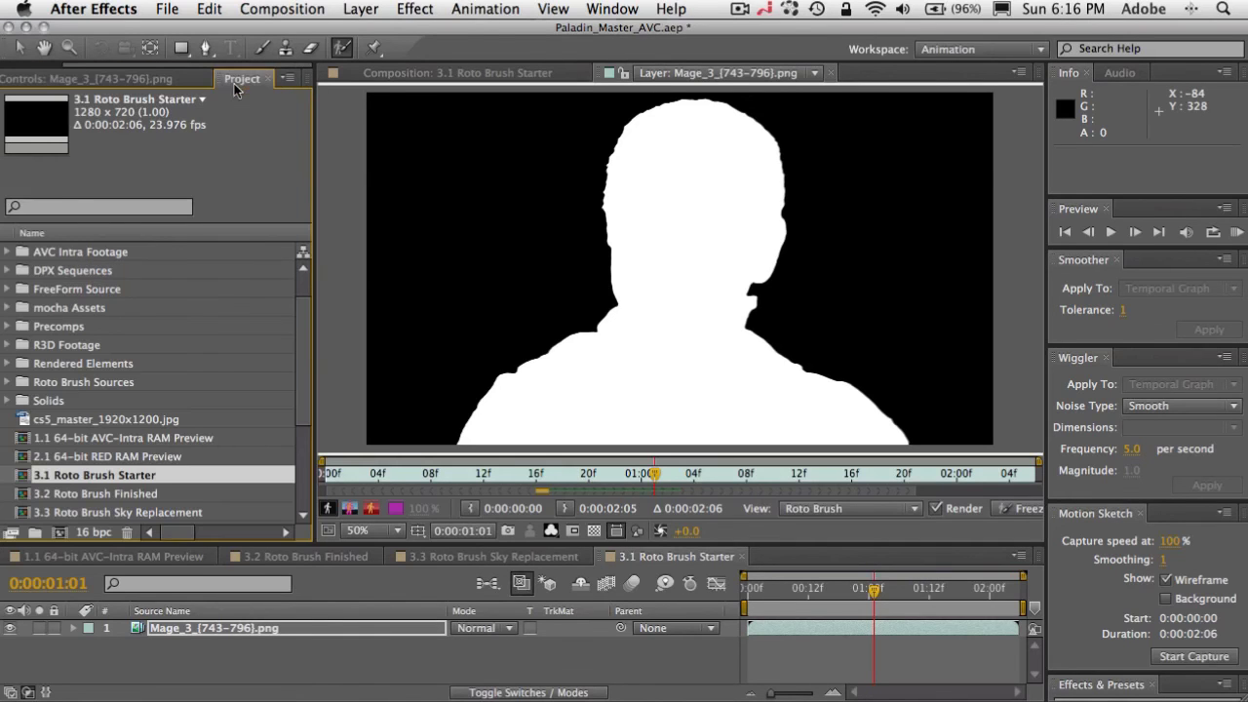
# - Open 3.2 Roto Brush Finished and hide layer 2 to reveal the mage over cs5_master_1920x1200.jpg
pyautogui.doubleClick(39, 493)
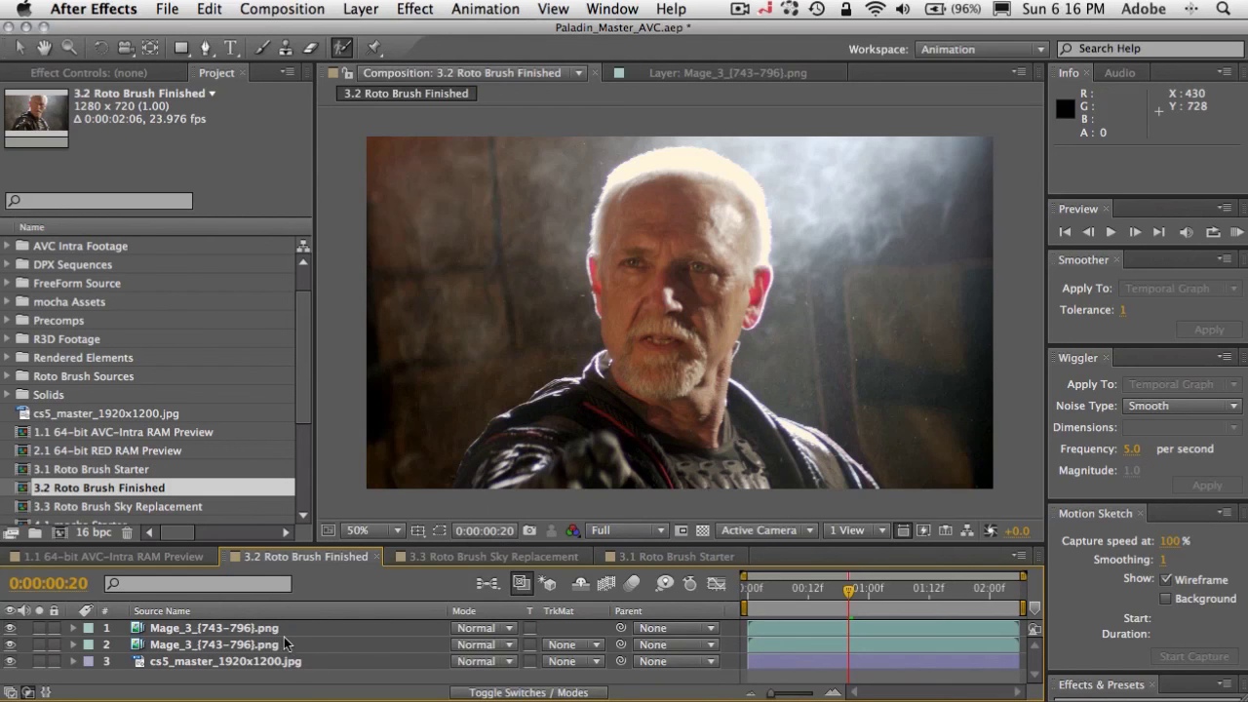
pyautogui.click(11, 645)
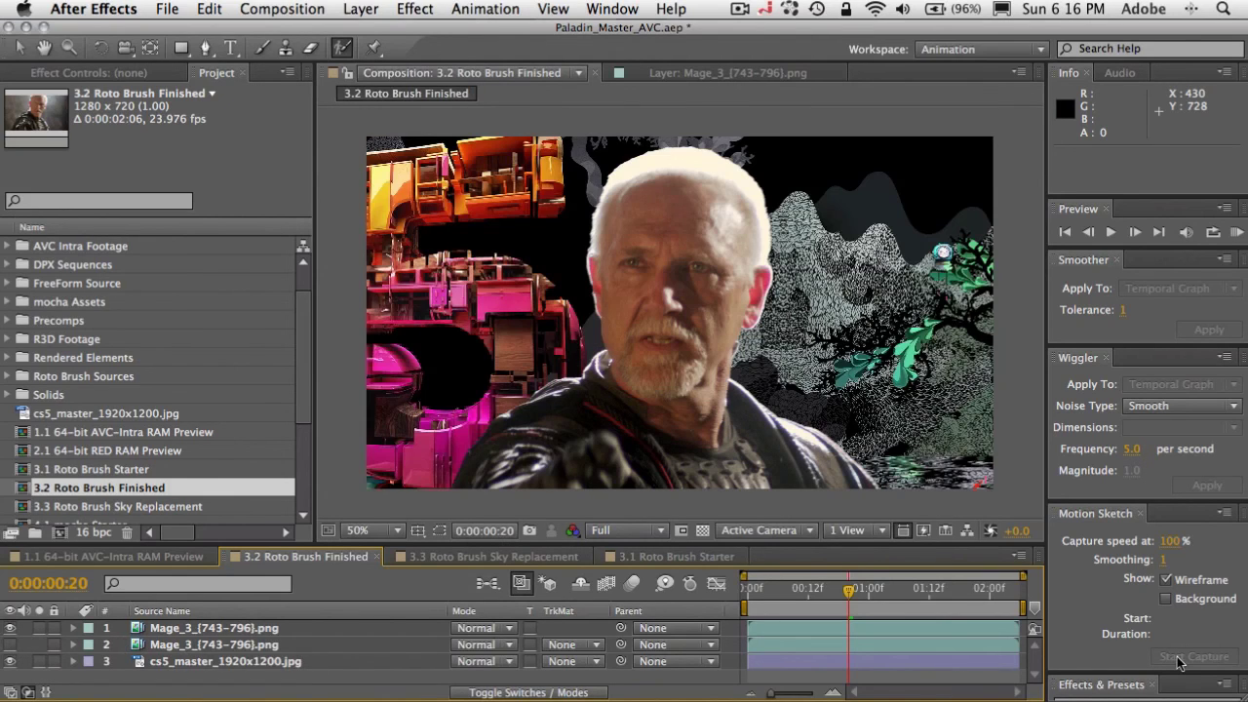